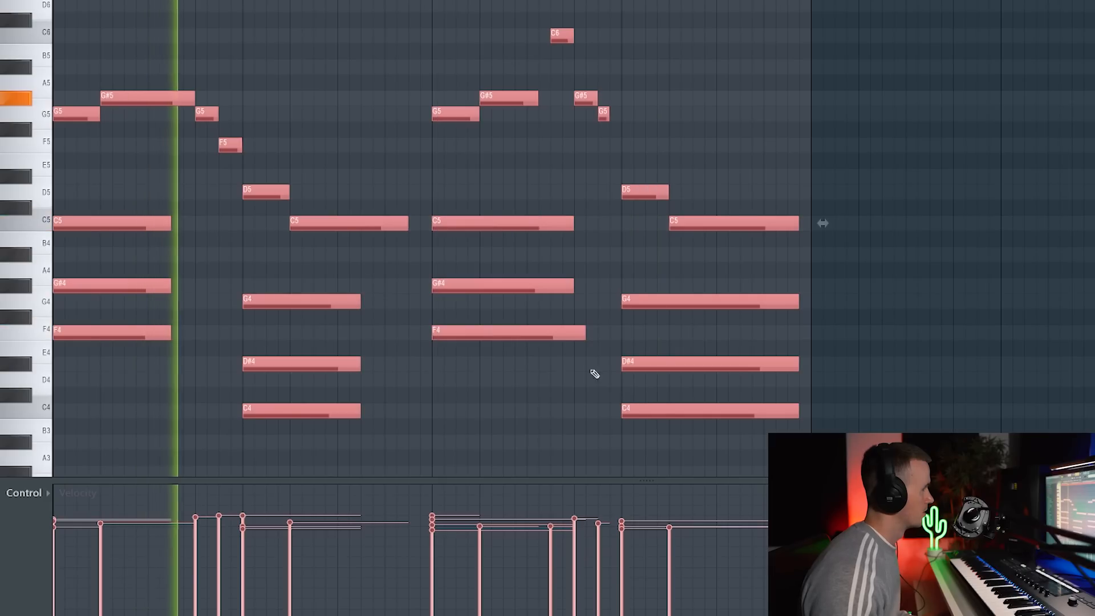
Apply the Strumizer to the first and third chords so their notes start slightly staggered, preserving the note ends.
{"action": "left_click", "coordinate": [335, 54]}
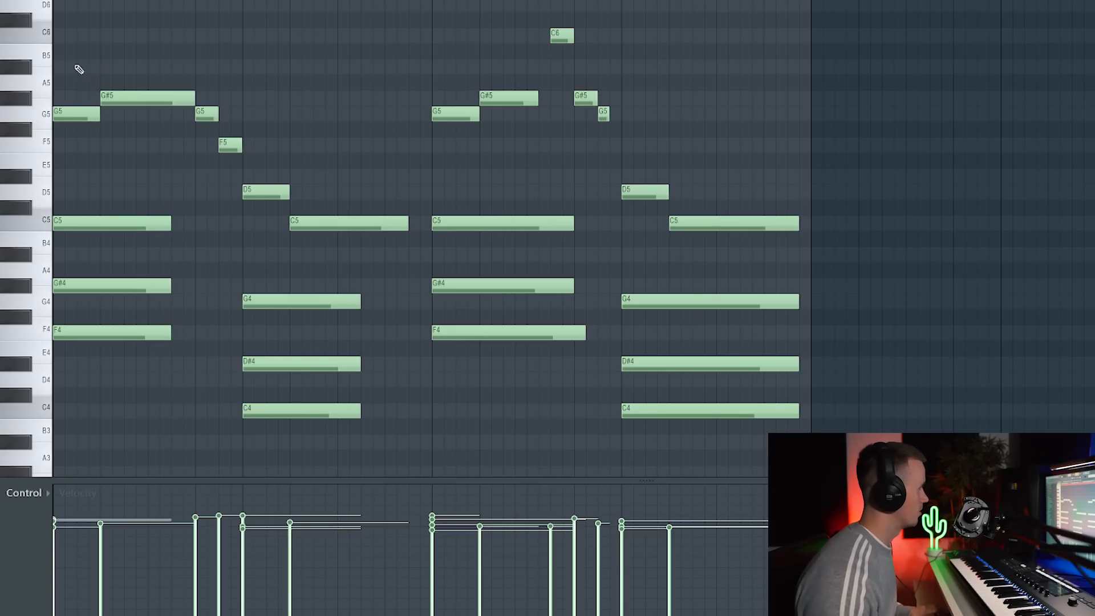
{"action": "left_click_drag", "start_coordinate": [443, 58], "coordinate": [468, 351]}
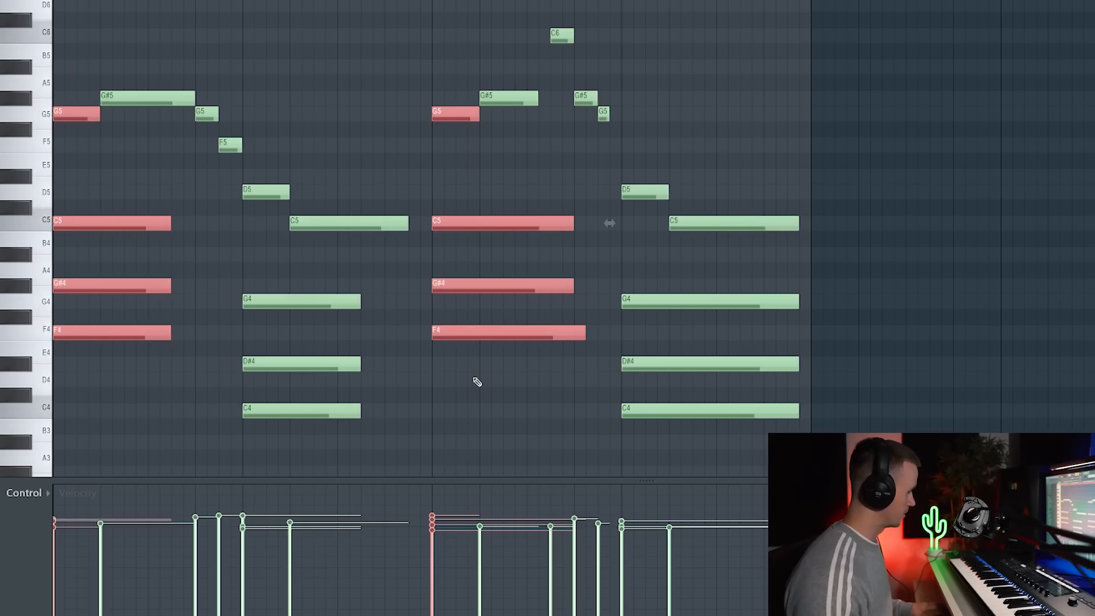
{"action": "key", "text": "alt+s"}
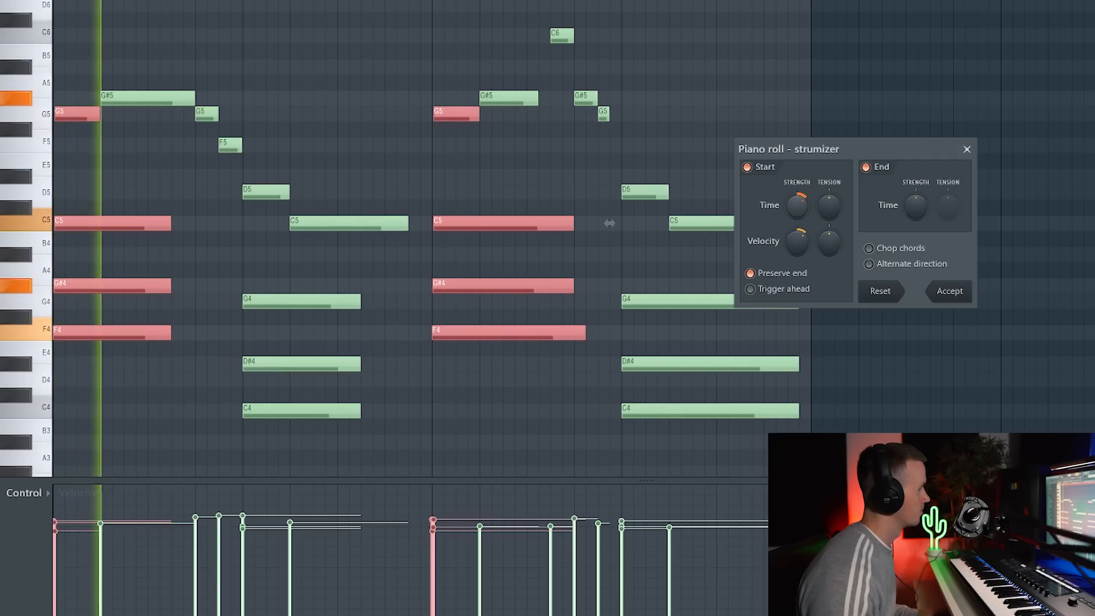
{"action": "left_click", "coordinate": [949, 291]}
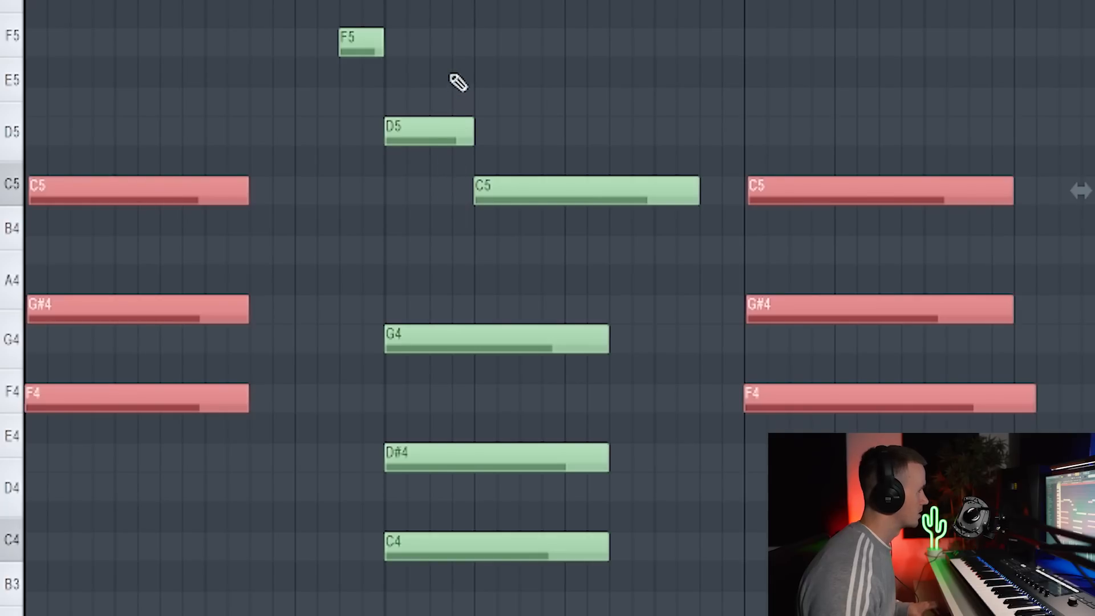
Apply the Strumizer to the second and fourth chords with a stronger start-time spread, preserving the note ends.
{"action": "left_click_drag", "start_coordinate": [445, 57], "coordinate": [429, 597]}
{"action": "left_click_drag", "start_coordinate": [651, 139], "coordinate": [633, 393]}
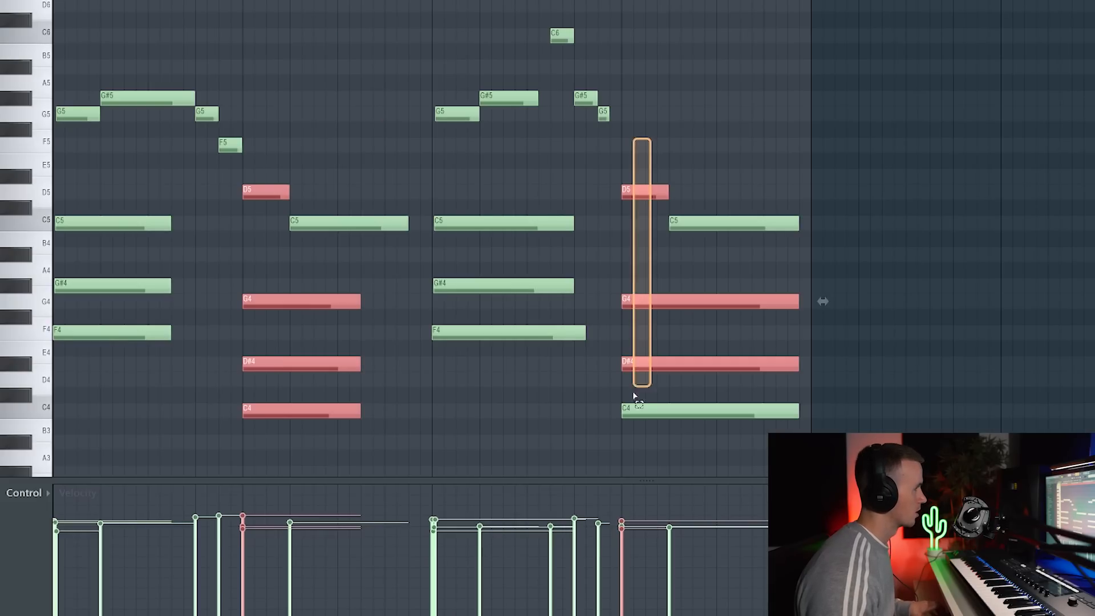
{"action": "key", "text": "alt+s"}
{"action": "key", "text": "space"}
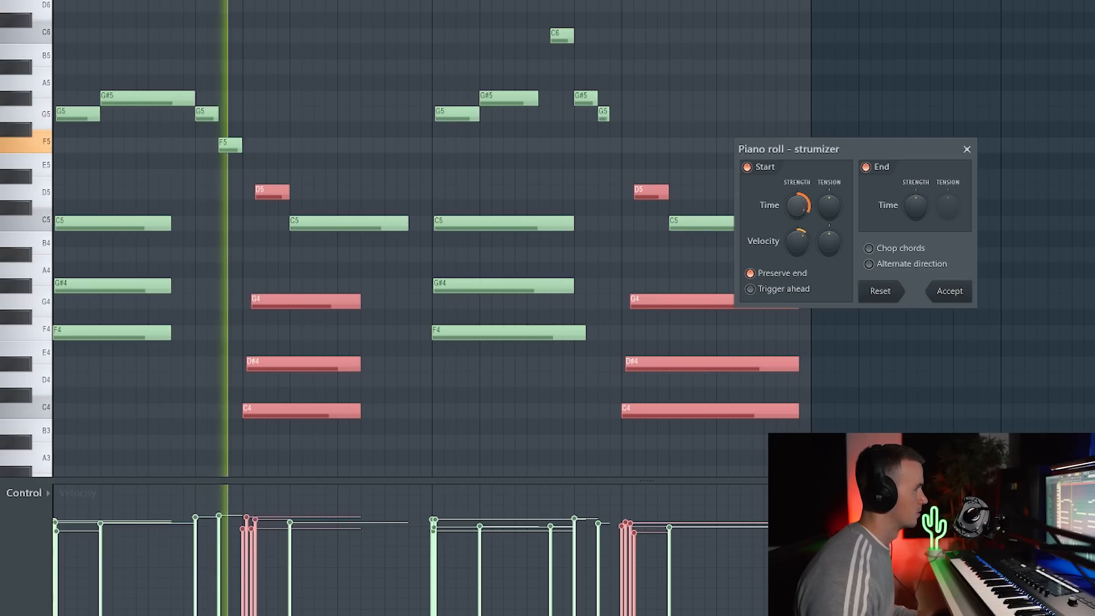
{"action": "left_click", "coordinate": [946, 292]}
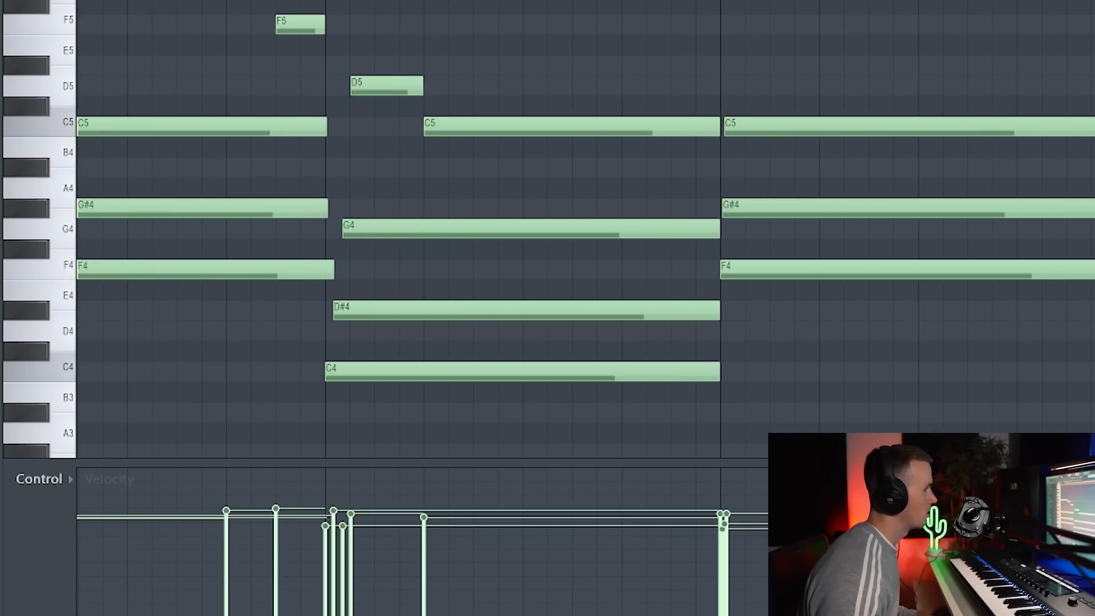
Copy the F4 and C4 root notes one octave down to F3 and C3, and randomize the copies' velocity.
{"action": "left_click", "coordinate": [580, 287], "text": "ctrl"}
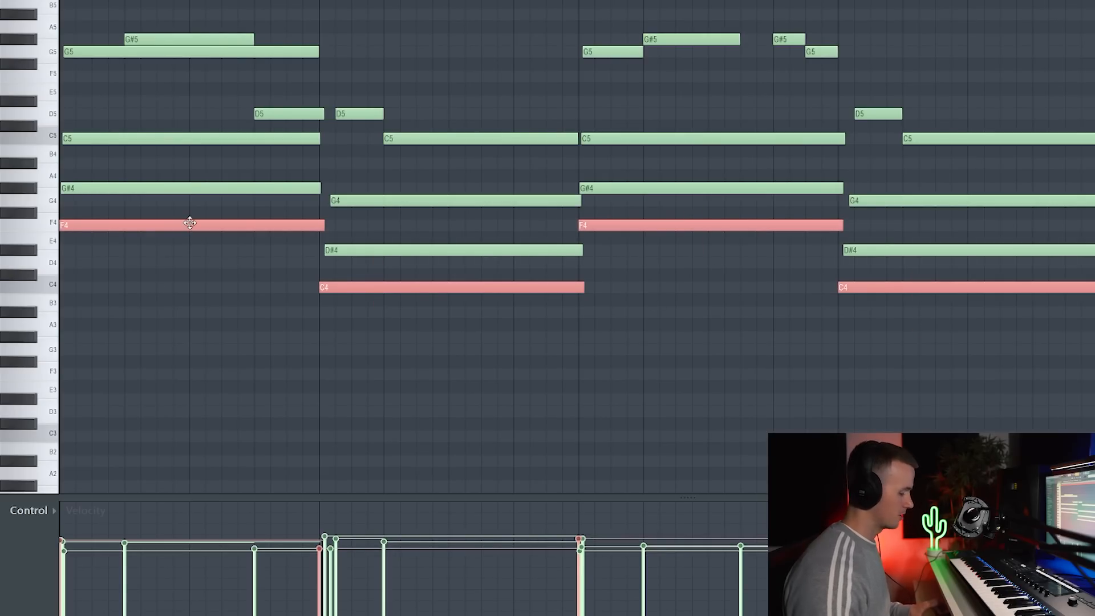
{"action": "key", "text": "ctrl+Down"}
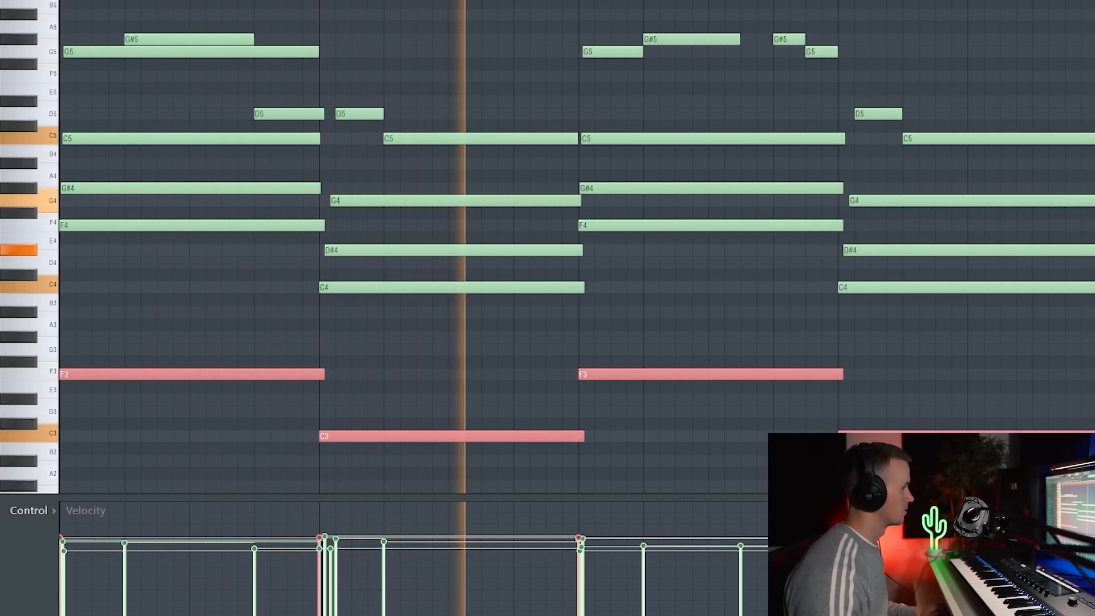
{"action": "key", "text": "alt+r"}
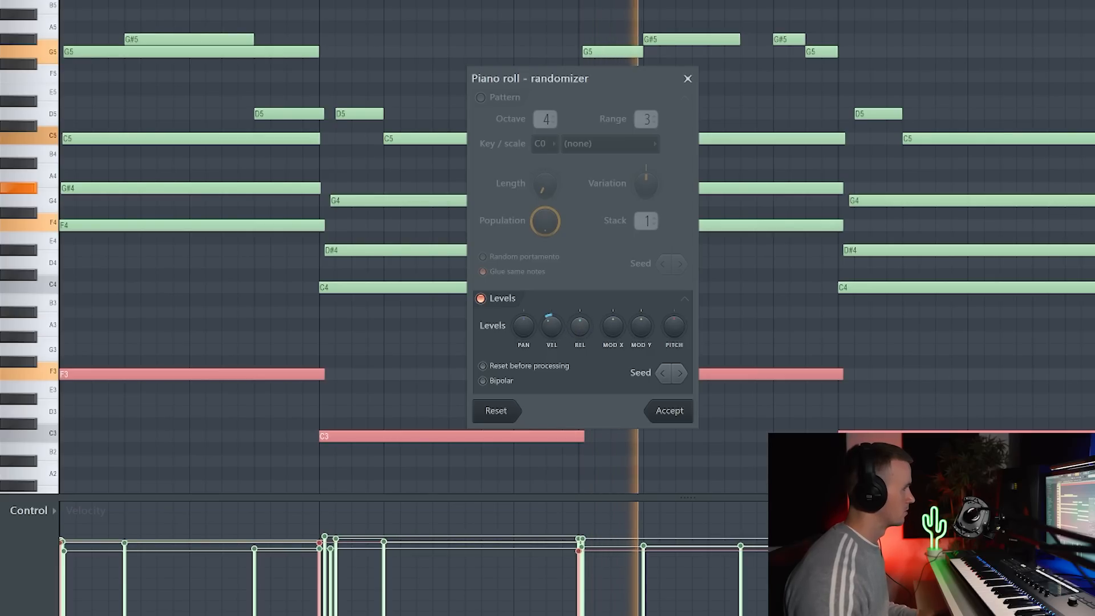
{"action": "left_click", "coordinate": [664, 411]}
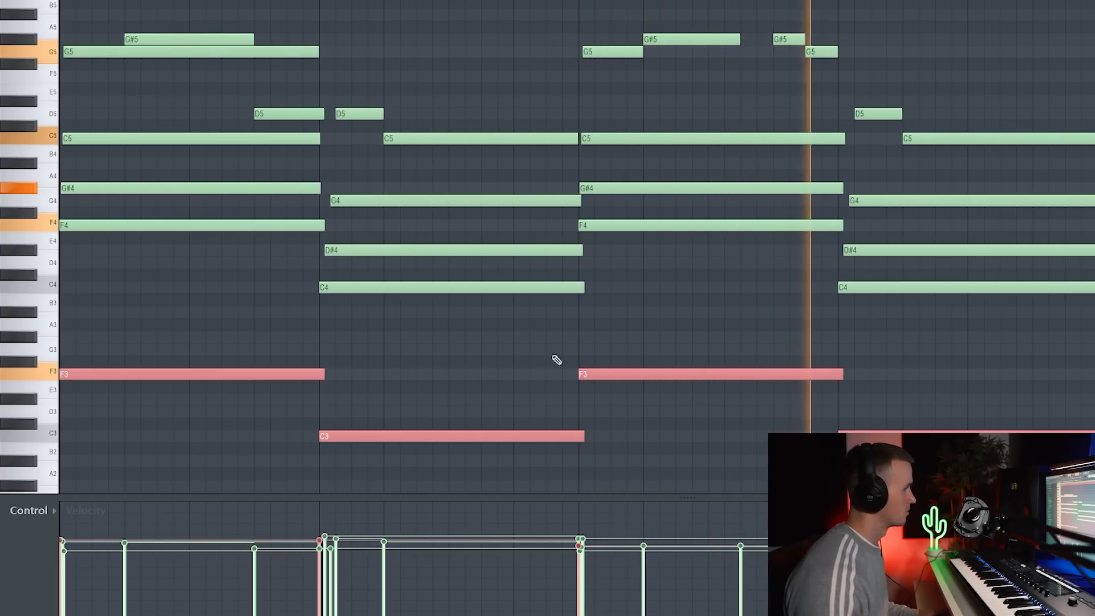
{"action": "key", "text": "ctrl+d"}
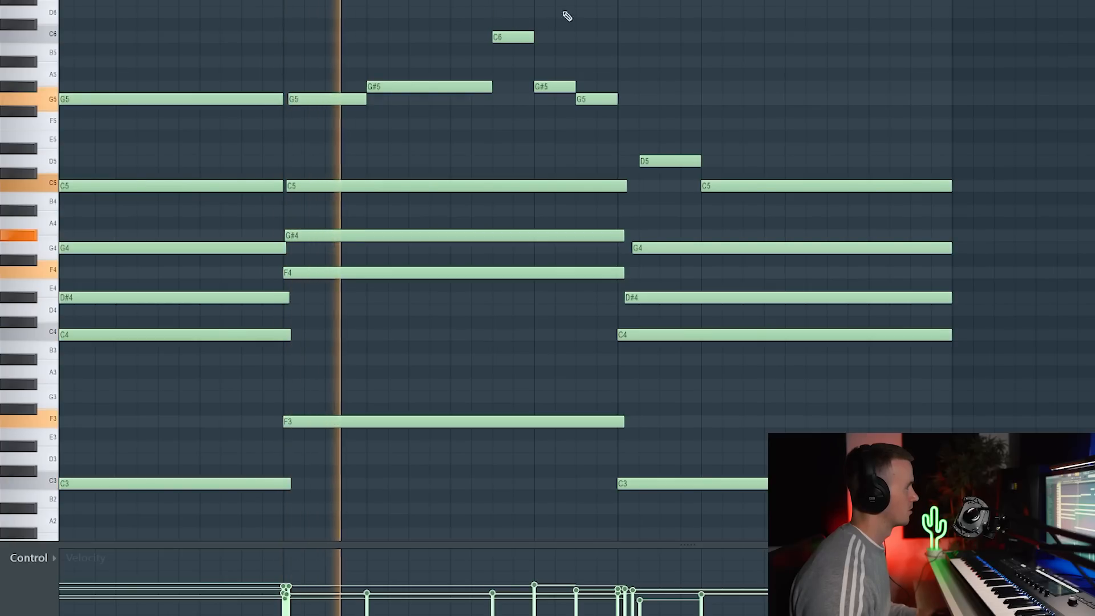
Add C6 and A#5 melody notes above the start of the last chord and play the pattern back.
{"action": "left_click", "coordinate": [622, 37]}
{"action": "left_click_drag", "start_coordinate": [624, 37], "coordinate": [629, 37]}
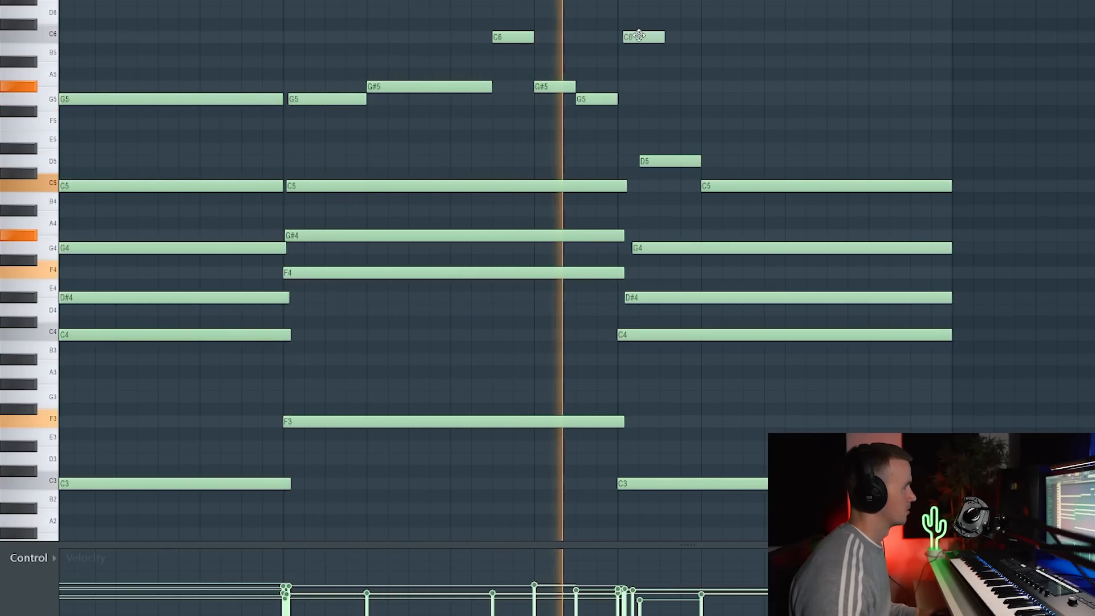
{"action": "key", "text": "space"}
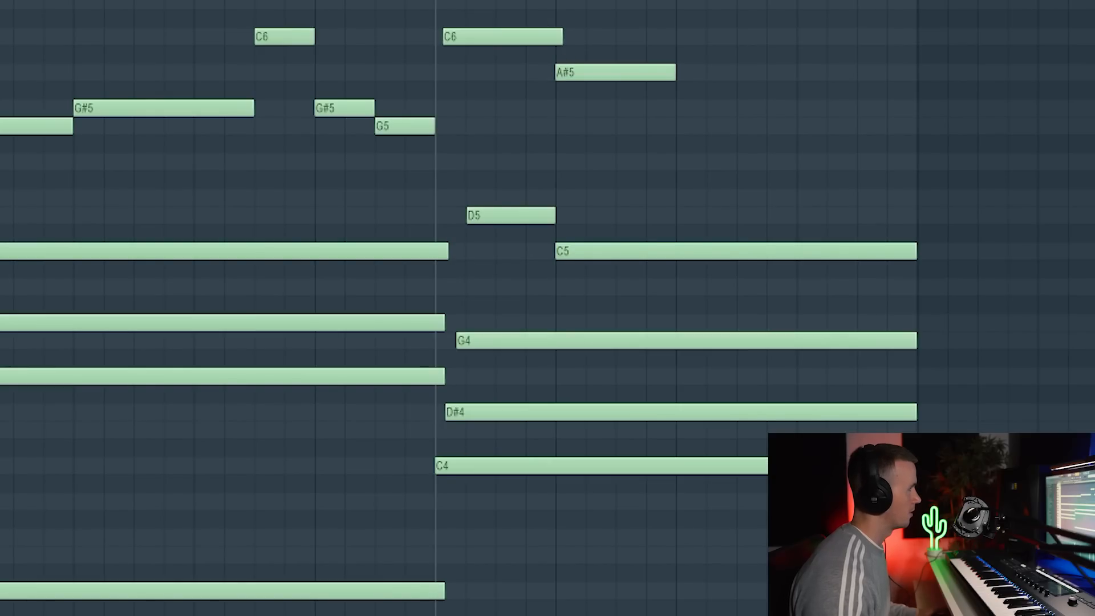
{"action": "key", "text": "space"}
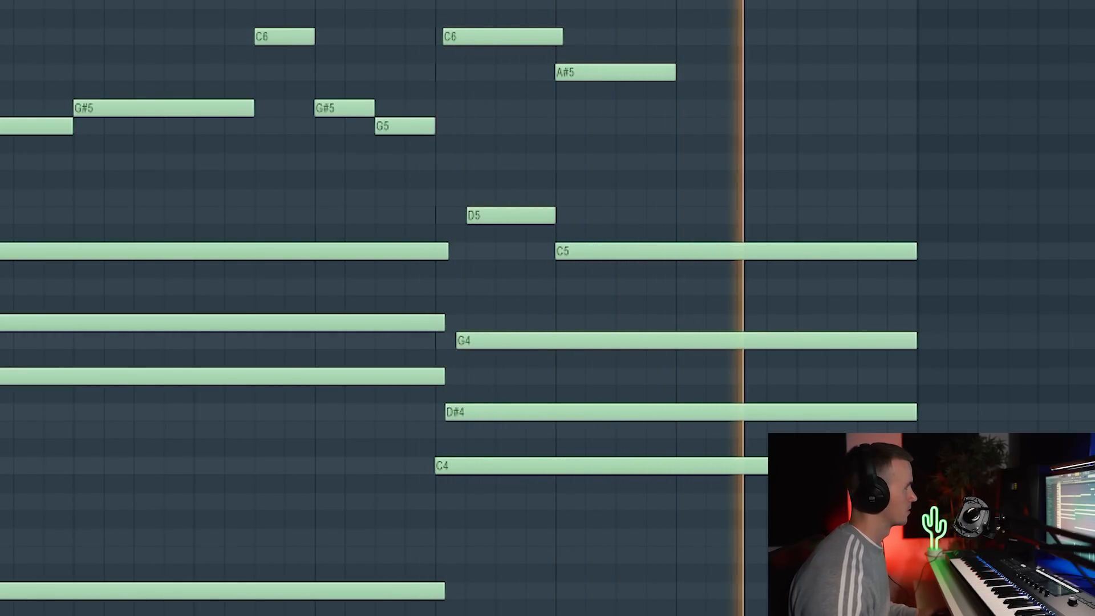
{"action": "key", "text": "space"}
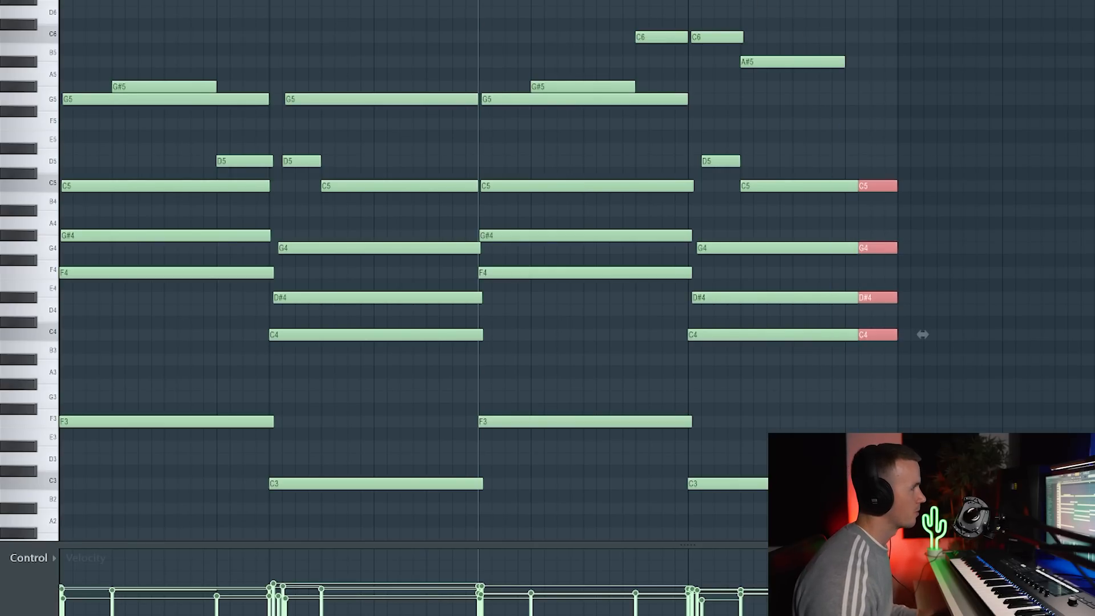
Revoice the chopped end of the last chord with G5, D#5, G#4 and C4.
{"action": "left_click", "coordinate": [979, 131], "text": "ctrl"}
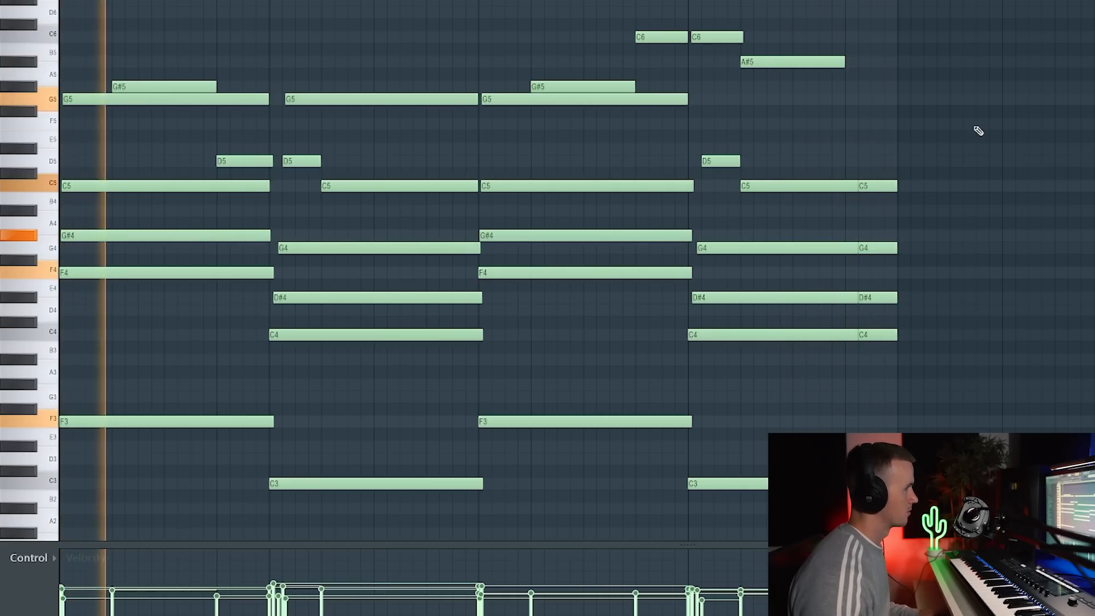
{"action": "scroll", "coordinate": [965, 141], "scroll_direction": "up", "scroll_amount": 3, "text": "ctrl"}
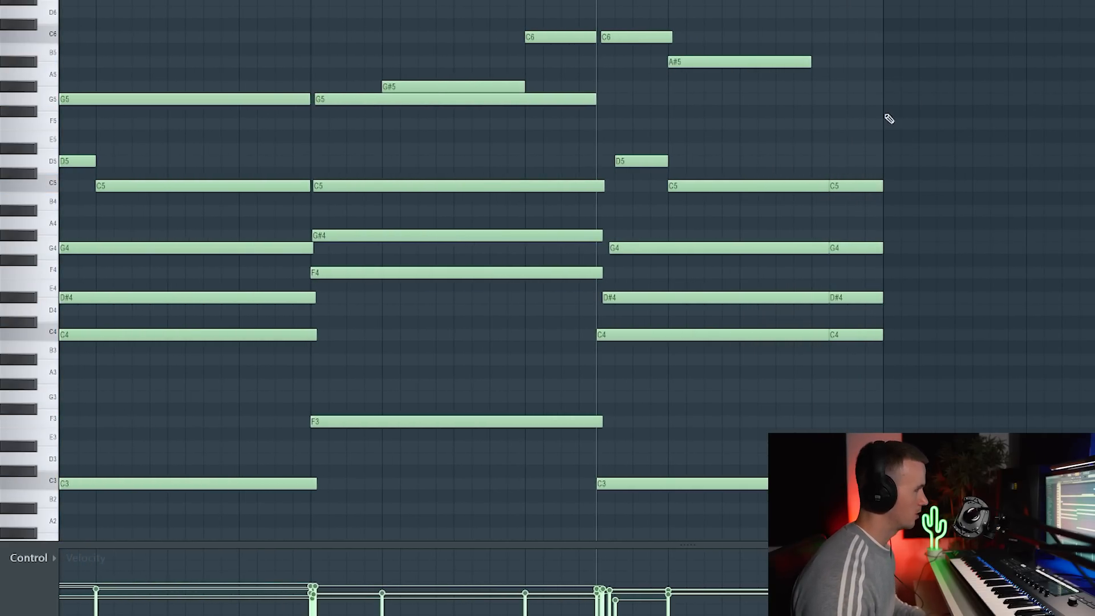
{"action": "scroll", "coordinate": [950, 212], "scroll_direction": "down", "scroll_amount": 4, "text": "ctrl"}
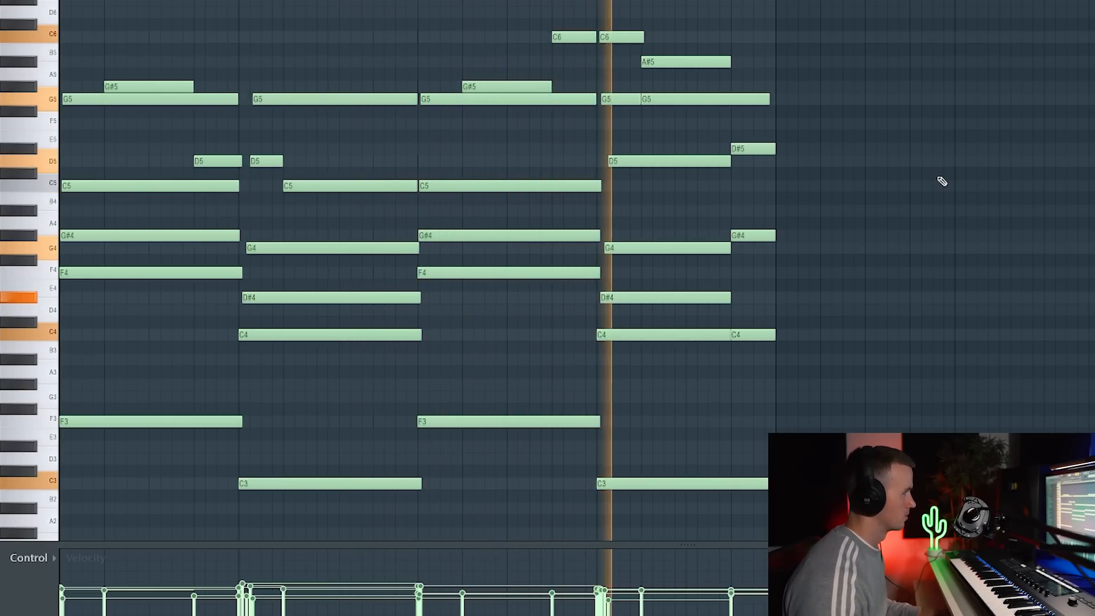
{"action": "scroll", "coordinate": [641, 155], "scroll_direction": "up", "scroll_amount": 3, "text": "ctrl"}
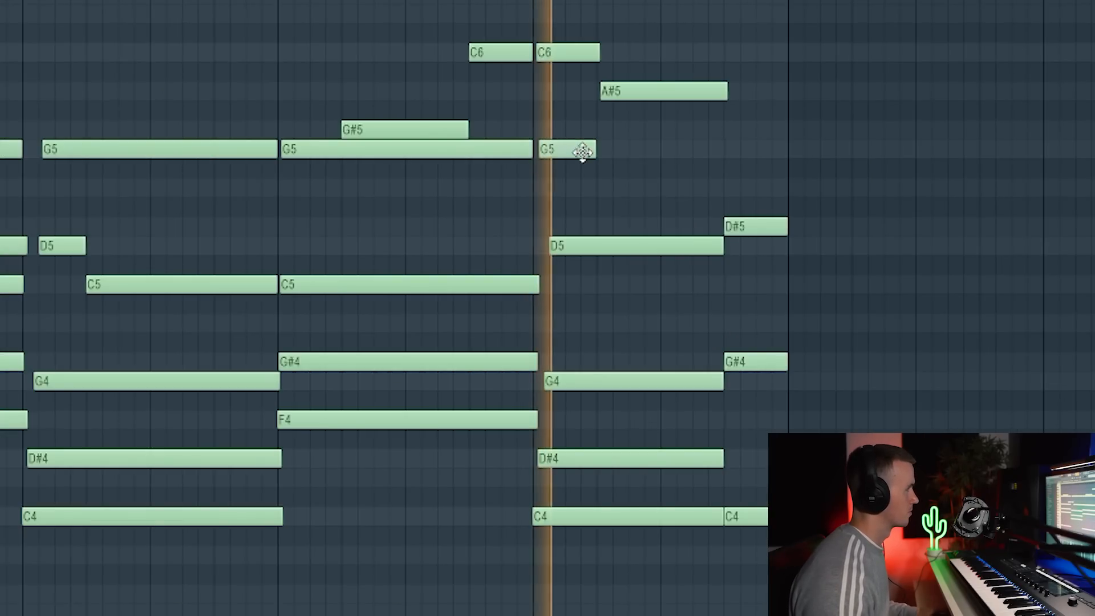
{"action": "left_click", "coordinate": [723, 149]}
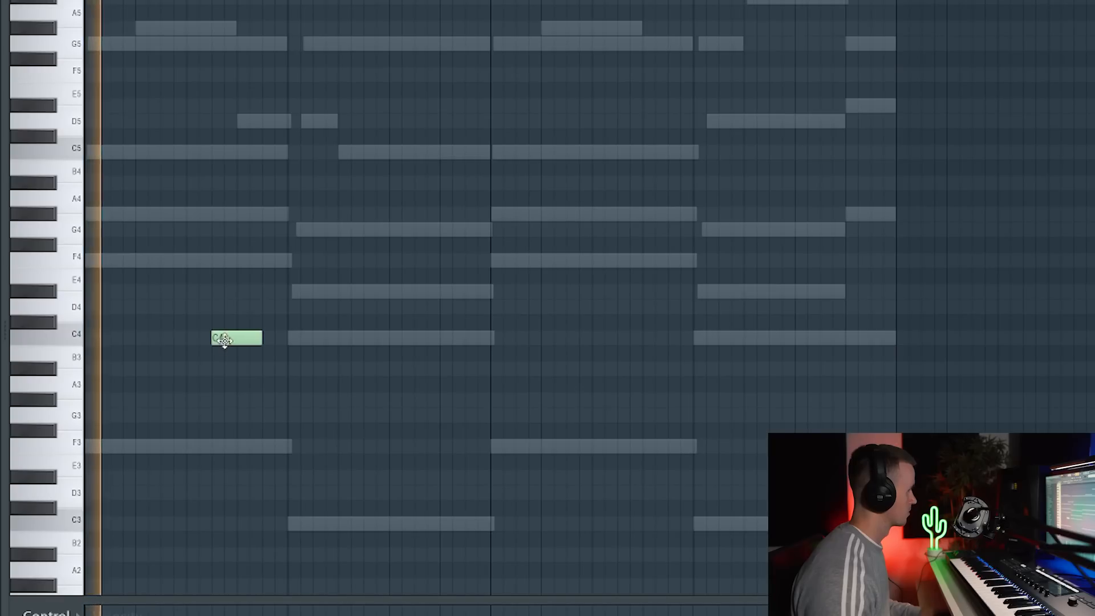
Build a short ascending C, D, D# run near the end of the first bar, layered in octaves 4, 5 and 6.
{"action": "left_click", "coordinate": [239, 306]}
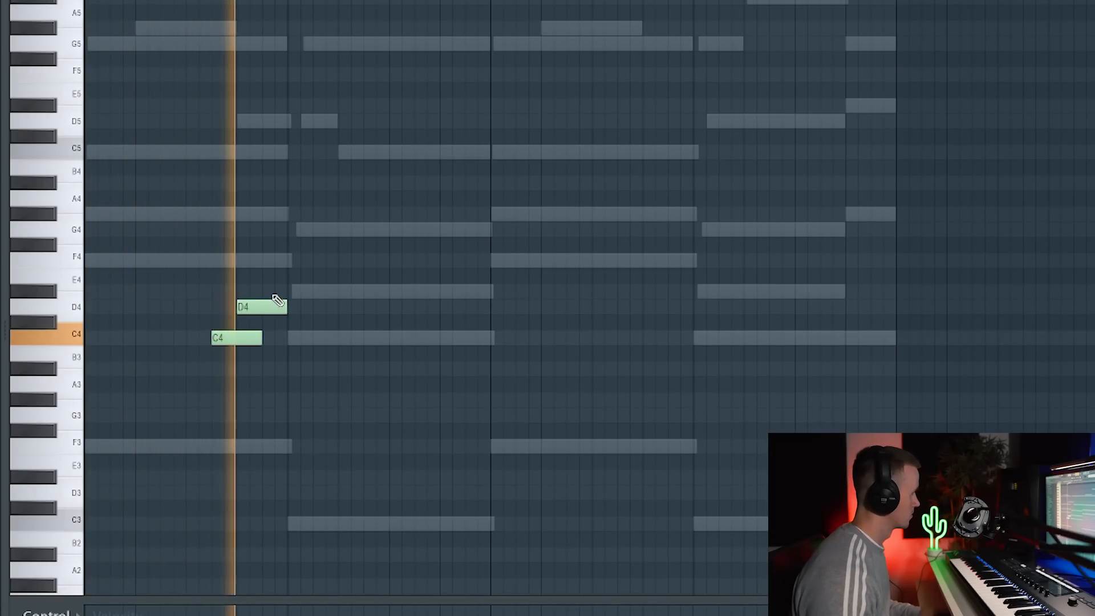
{"action": "left_click", "coordinate": [266, 291]}
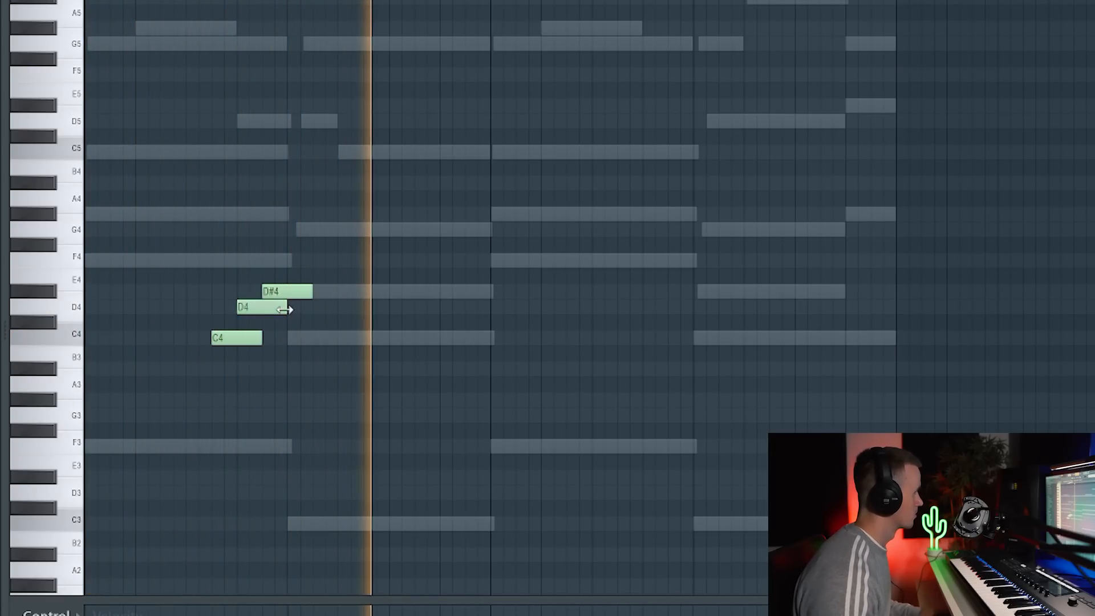
{"action": "left_click_drag", "start_coordinate": [288, 308], "coordinate": [266, 328]}
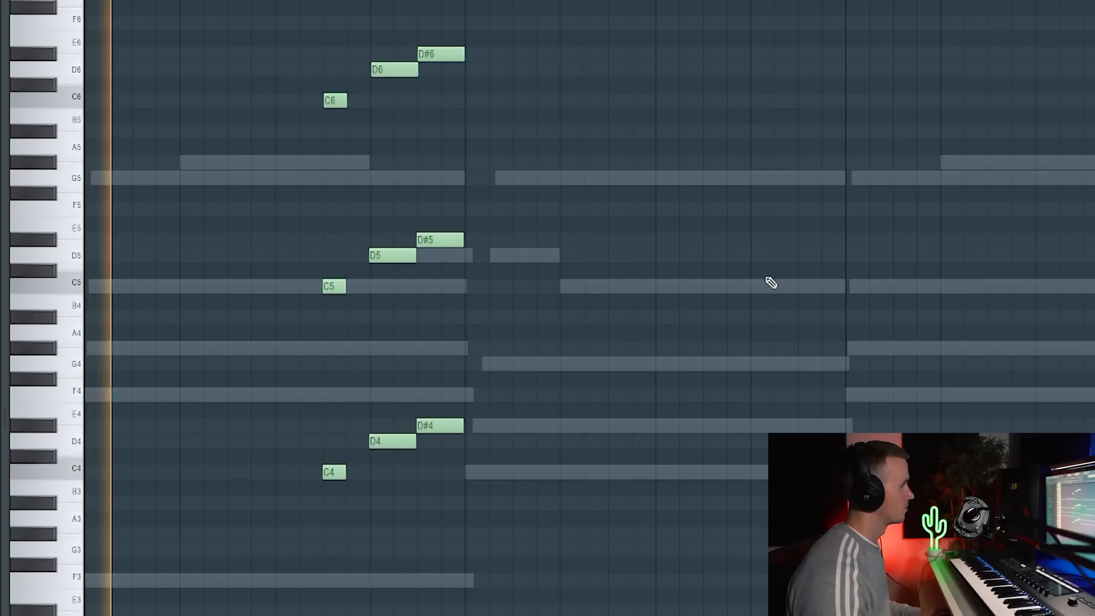
{"action": "scroll", "coordinate": [775, 286], "scroll_direction": "down", "scroll_amount": 2}
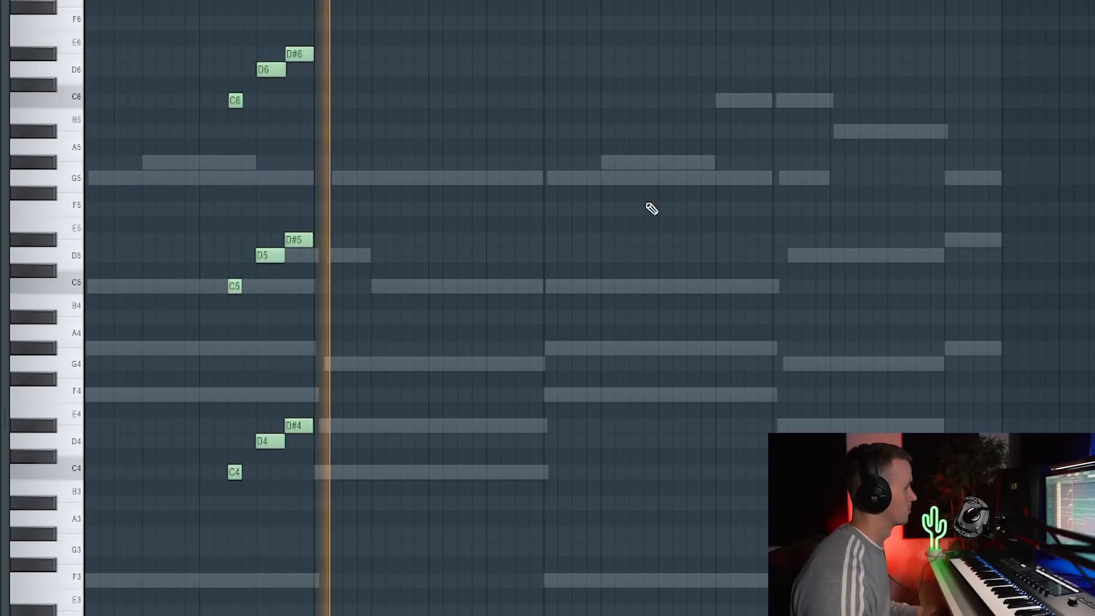
Repeat the three-octave run at the end of the third bar, with its last two notes ordered D# and D.
{"action": "key", "text": "ctrl+a"}
{"action": "left_click", "coordinate": [554, 189], "text": "ctrl"}
{"action": "left_click_drag", "start_coordinate": [389, 16], "coordinate": [158, 610]}
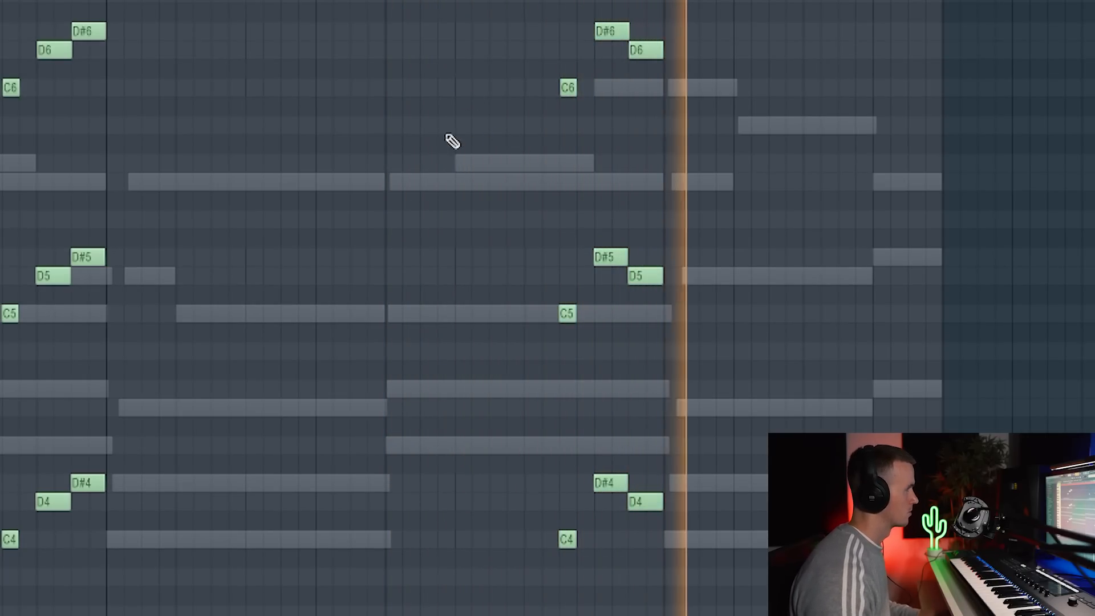
{"action": "key", "text": "space"}
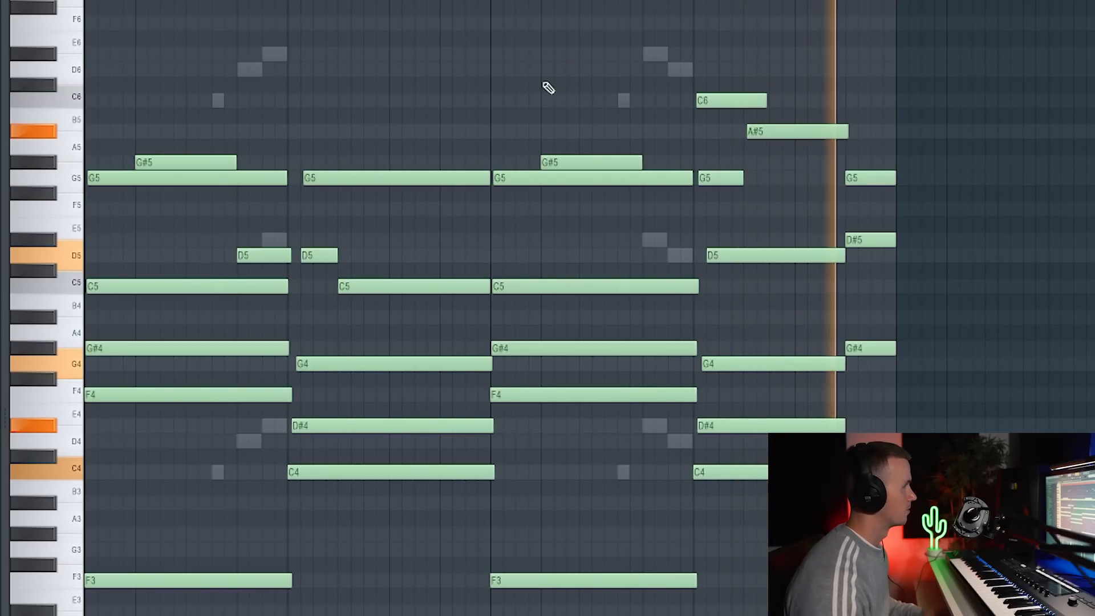
View the Piano channel's Addictive Keys instrument from the channel rack and close it again.
{"action": "key", "text": "F6"}
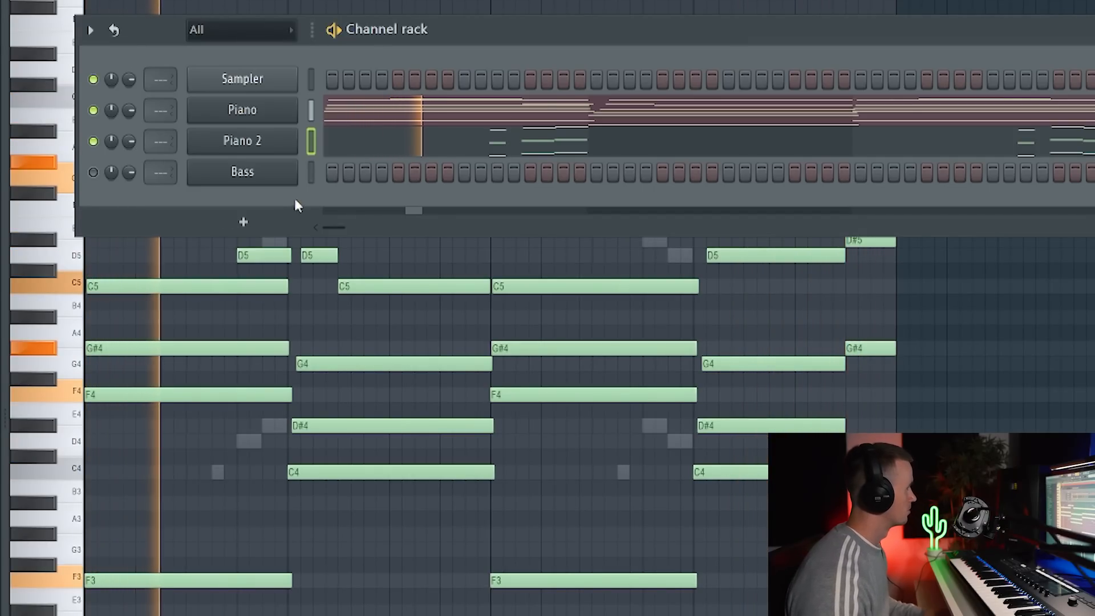
{"action": "left_click", "coordinate": [269, 110]}
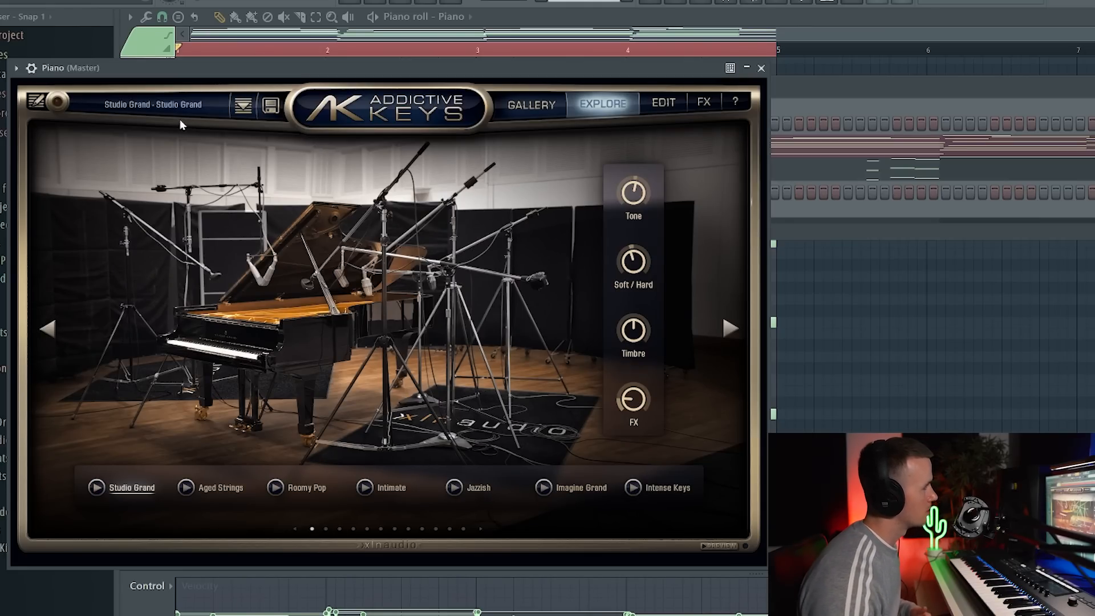
{"action": "left_click", "coordinate": [761, 68]}
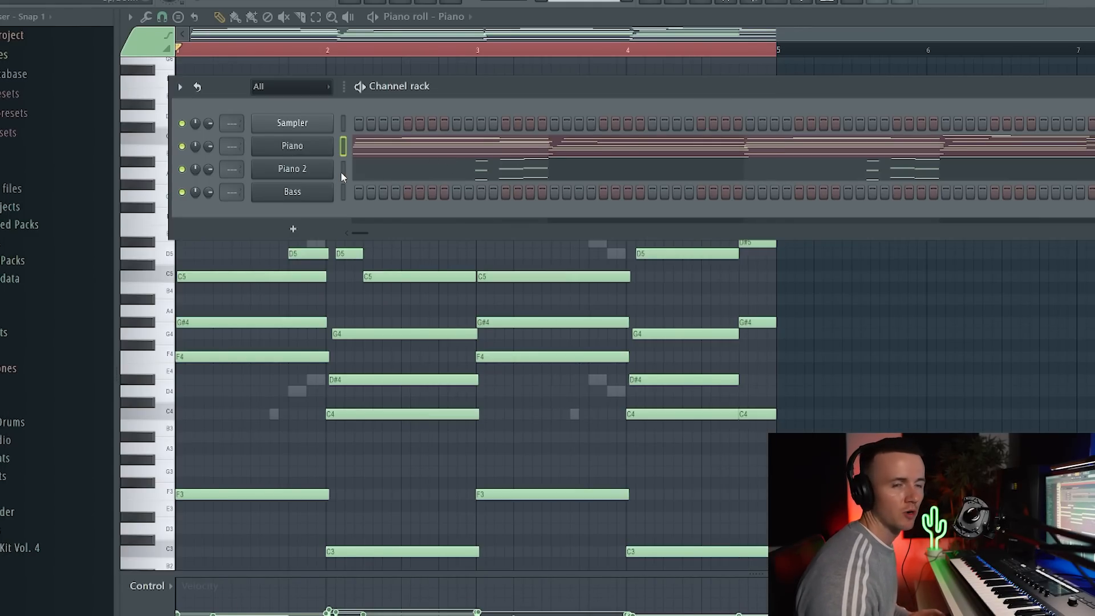
Open the Bass channel and raise its G#3 and A#3 notes in the fourth bar by one octave.
{"action": "left_click", "coordinate": [292, 191]}
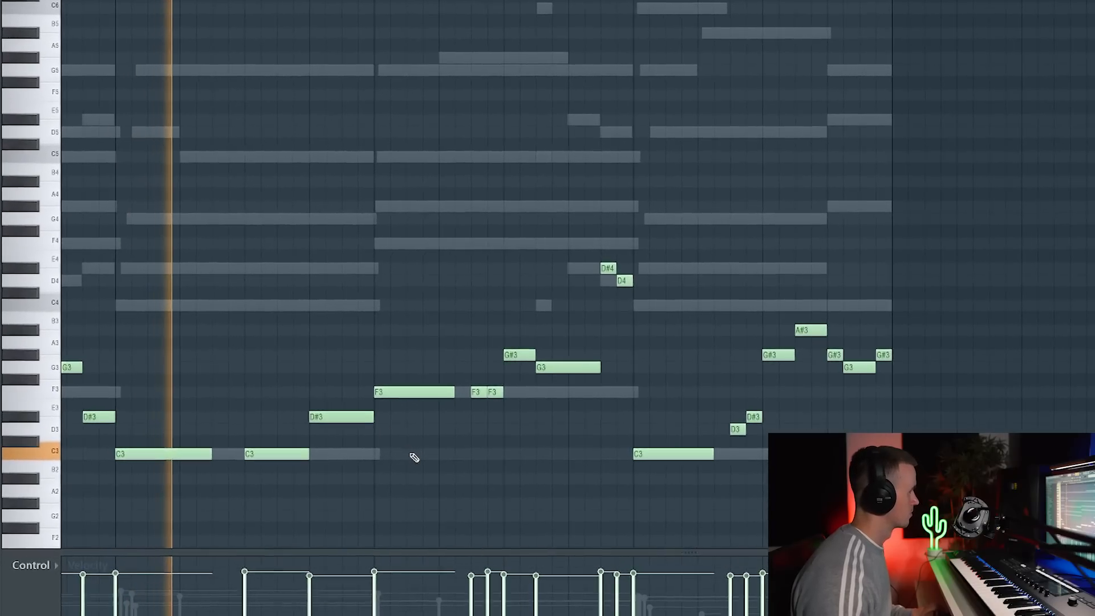
{"action": "scroll", "coordinate": [517, 441], "scroll_direction": "up", "scroll_amount": 3}
{"action": "left_click_drag", "start_coordinate": [912, 286], "coordinate": [989, 366]}
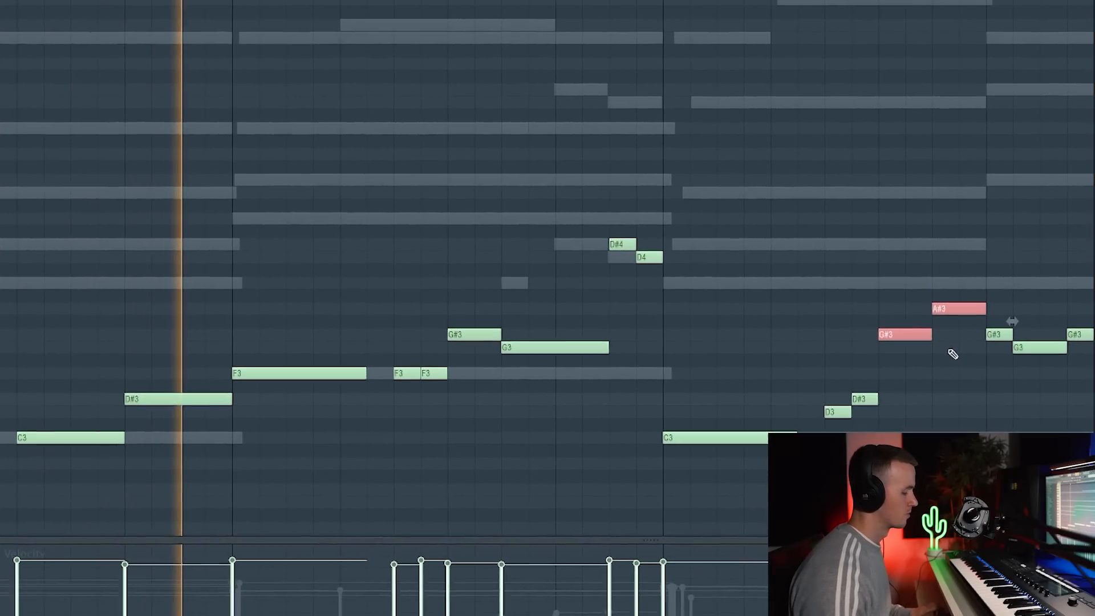
{"action": "key", "text": "ctrl+Up"}
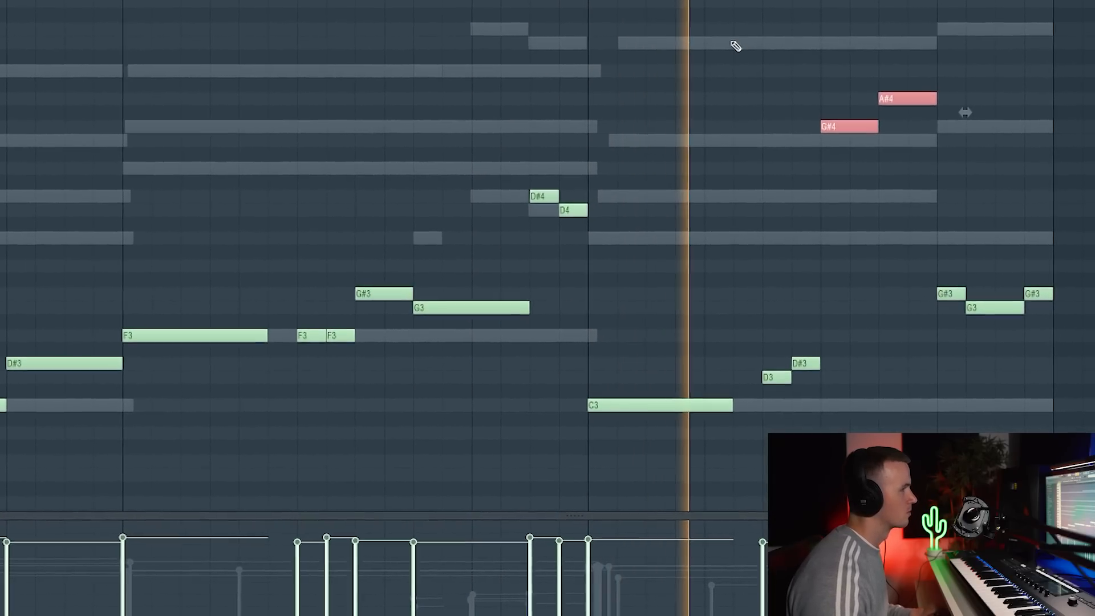
{"action": "scroll", "coordinate": [735, 45], "scroll_direction": "down", "scroll_amount": 4}
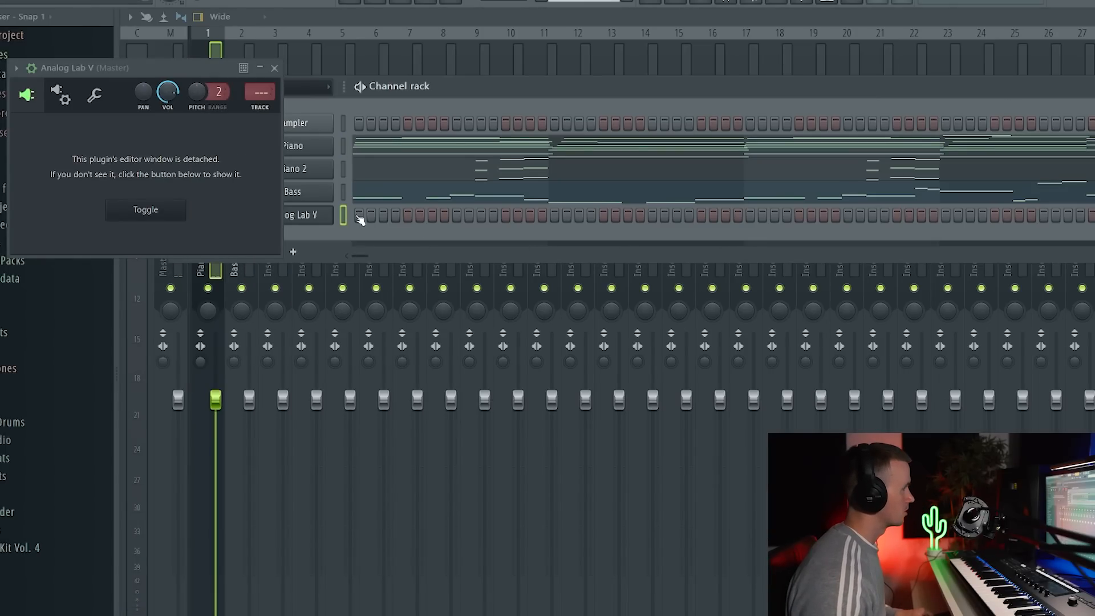
Close the Analog Lab V window and move all its notes up one octave and about a beat and a half later.
{"action": "left_click", "coordinate": [357, 217]}
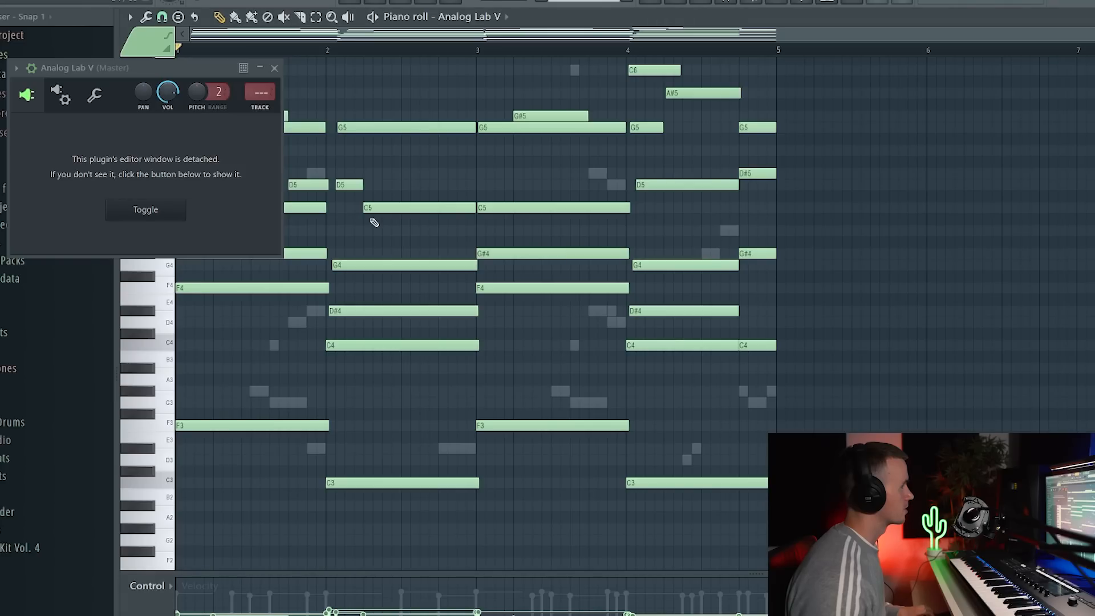
{"action": "left_click", "coordinate": [275, 68]}
{"action": "key", "text": "ctrl+a"}
{"action": "left_click_drag", "start_coordinate": [260, 132], "coordinate": [336, 135]}
Delete the lowest F4 and C4 root notes from the Analog Lab V part while playing the pattern.
{"action": "right_click", "coordinate": [196, 280]}
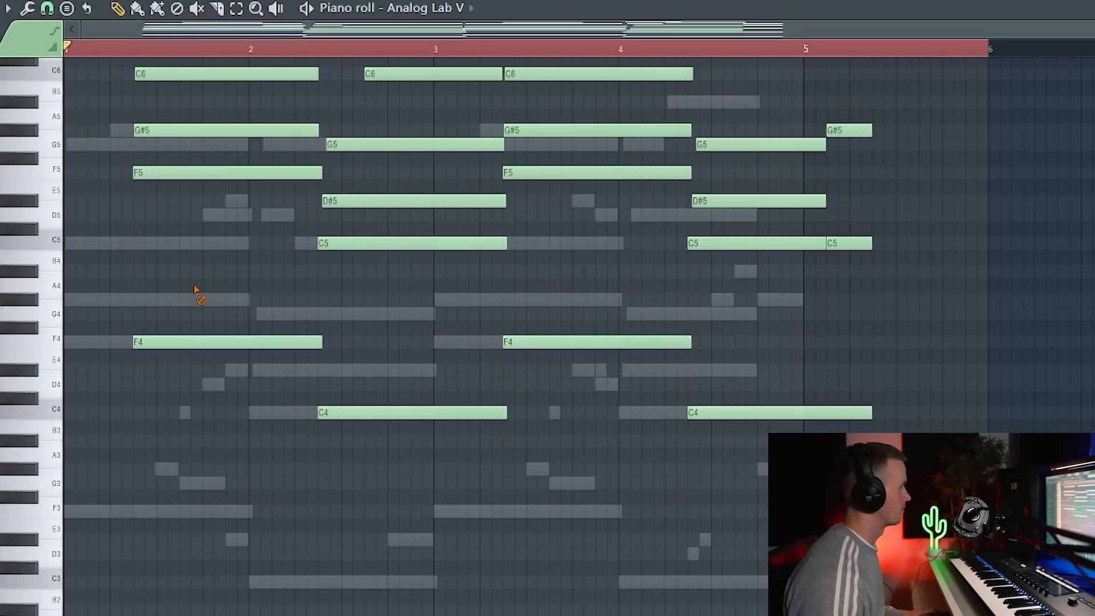
{"action": "right_click", "coordinate": [245, 323]}
{"action": "right_click", "coordinate": [399, 395]}
{"action": "key", "text": "space"}
{"action": "right_click", "coordinate": [582, 324]}
{"action": "right_click", "coordinate": [704, 394]}
{"action": "scroll", "coordinate": [485, 403], "scroll_direction": "up", "scroll_amount": 3}
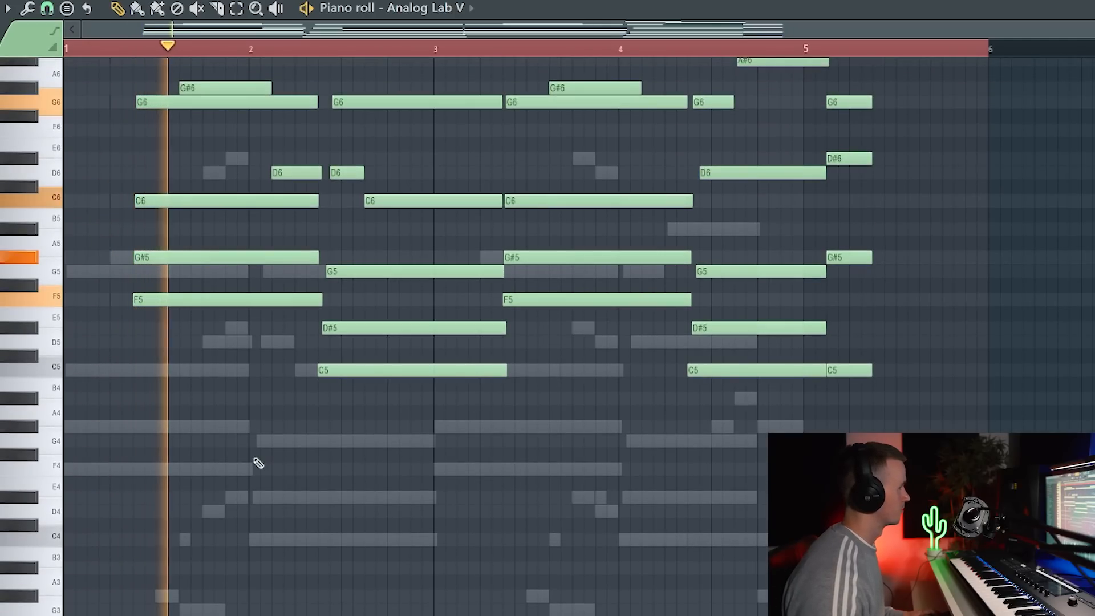
Delete the short G#6 note above the first chord of the Analog Lab V part and restart playback.
{"action": "scroll", "coordinate": [260, 457], "scroll_direction": "up", "scroll_amount": 3}
{"action": "key", "text": "space"}
{"action": "right_click", "coordinate": [192, 172]}
{"action": "key", "text": "space"}
Transpose all remaining Analog Lab V notes up one octave and play the pattern with nothing selected.
{"action": "key", "text": "space"}
{"action": "key", "text": "ctrl+a"}
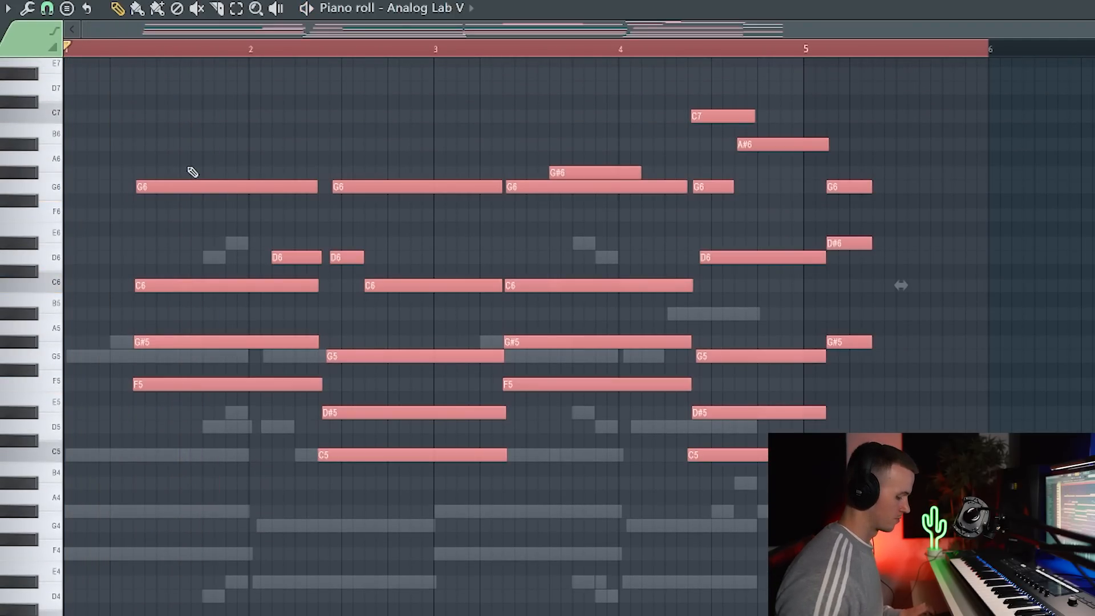
{"action": "key", "text": "ctrl+Up"}
{"action": "key", "text": "space"}
{"action": "key", "text": "ctrl+d"}
{"action": "scroll", "coordinate": [215, 482], "scroll_direction": "up", "scroll_amount": 3}
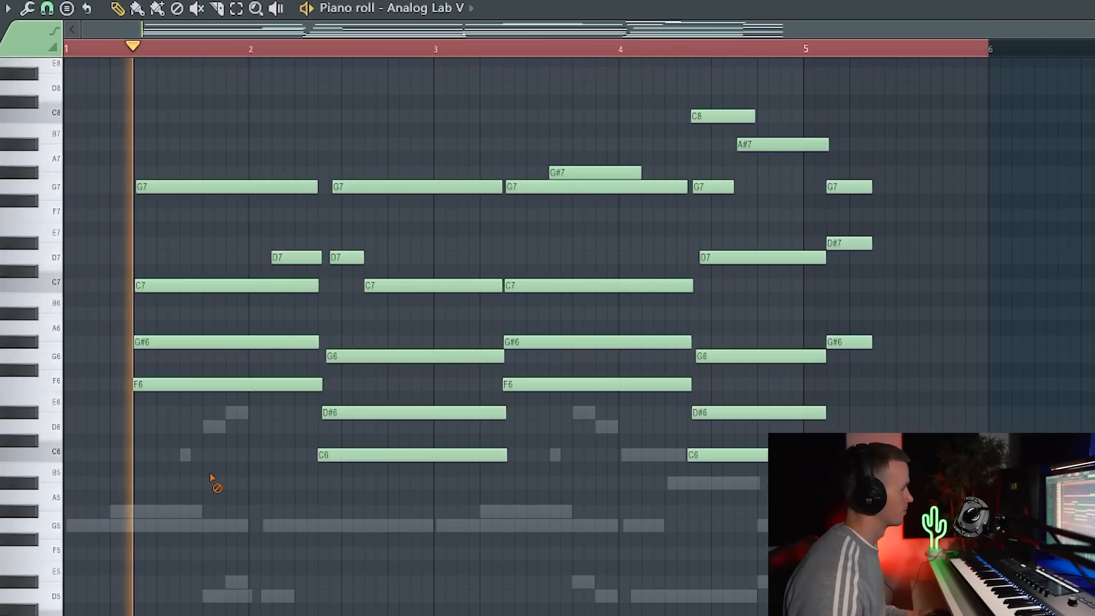
Delete the two short D7 notes, the second chord's C7 and the G#7 above the third chord.
{"action": "right_click", "coordinate": [280, 257]}
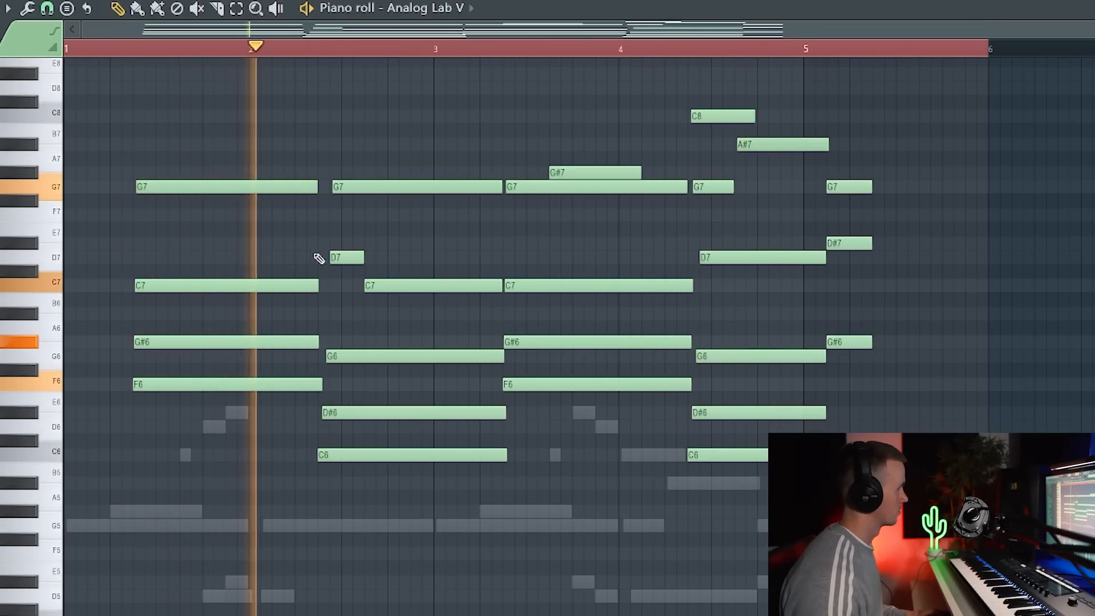
{"action": "right_click", "coordinate": [345, 258]}
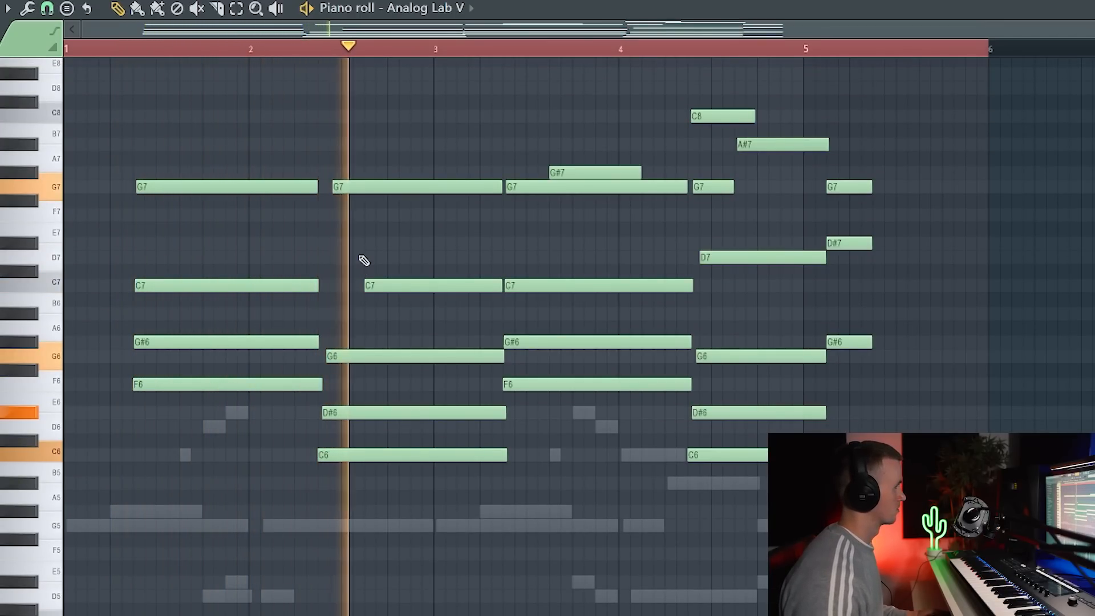
{"action": "right_click", "coordinate": [401, 282]}
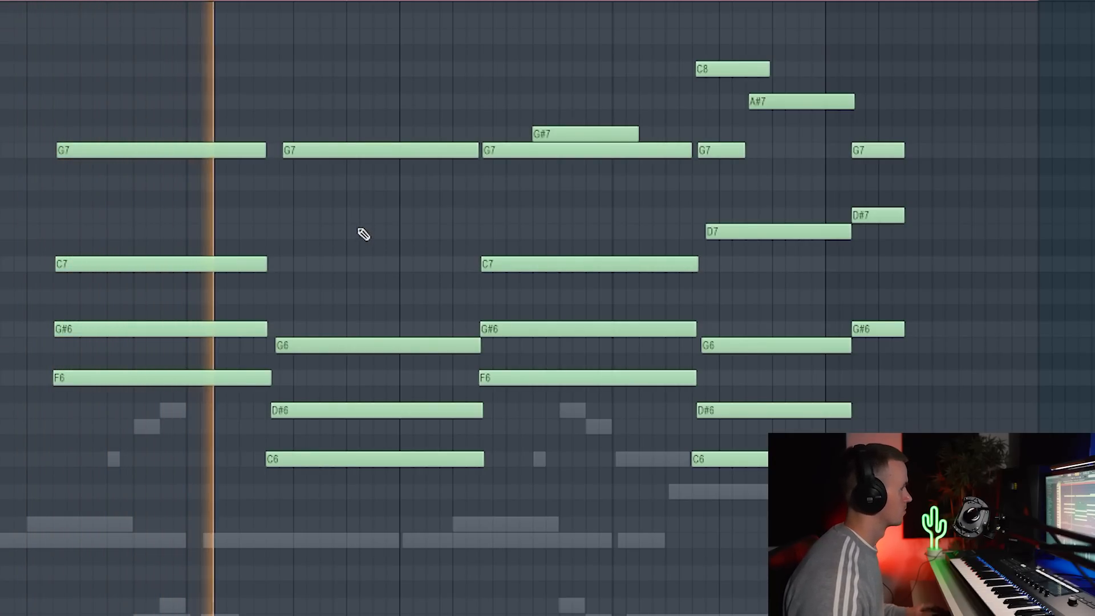
{"action": "right_click", "coordinate": [544, 133]}
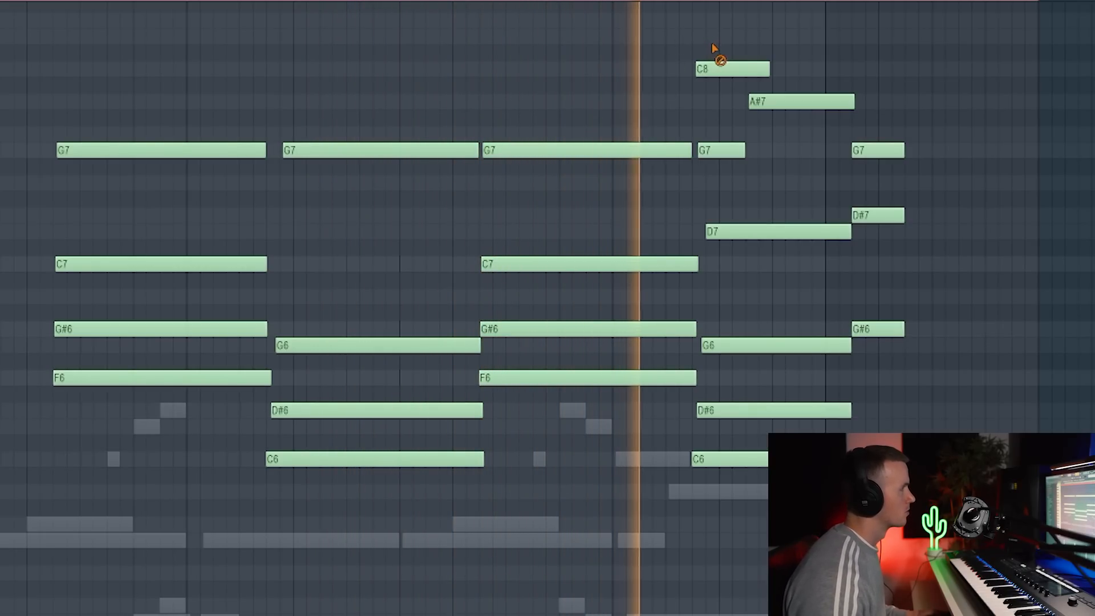
Delete the C8, G7 and A#7 notes above the fourth chord and the final short G7, D#7 and G#6 notes.
{"action": "right_click", "coordinate": [720, 68]}
{"action": "right_click", "coordinate": [722, 150]}
{"action": "right_click", "coordinate": [789, 101]}
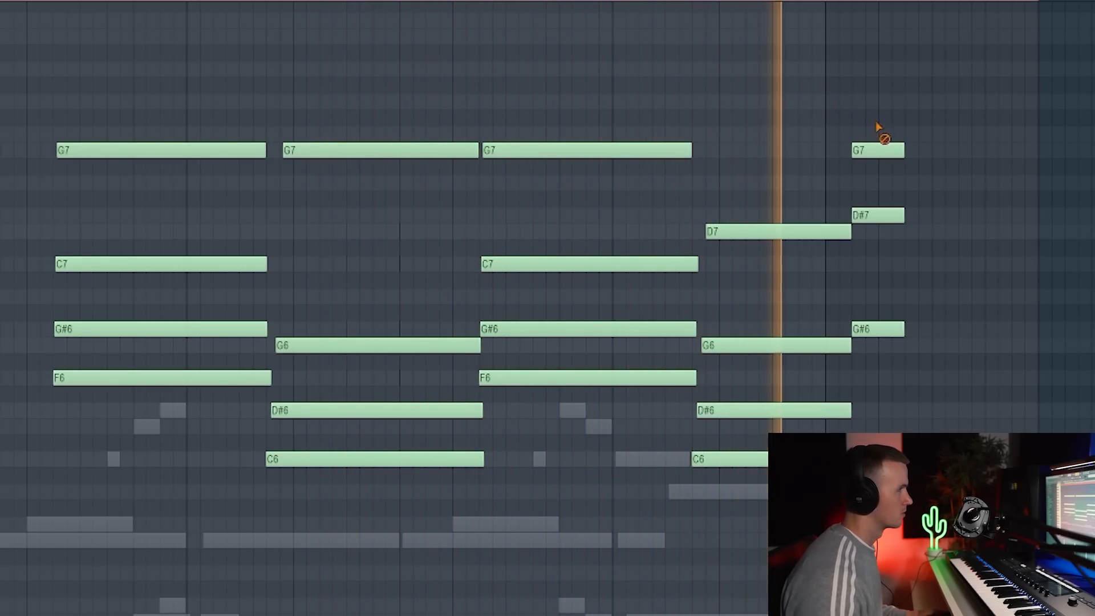
{"action": "right_click", "coordinate": [877, 150]}
{"action": "right_click", "coordinate": [877, 215]}
{"action": "right_click", "coordinate": [876, 328]}
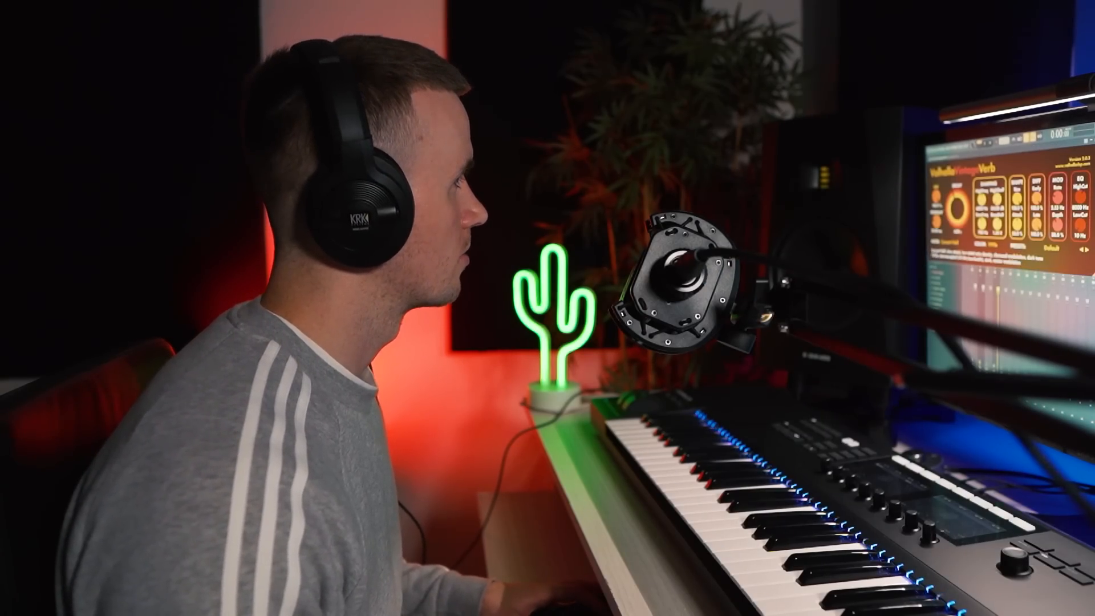
Set the ValhallaVintageVerb decay to 2.37 s and raise its low cut slightly.
{"action": "left_click_drag", "start_coordinate": [199, 244], "coordinate": [200, 261]}
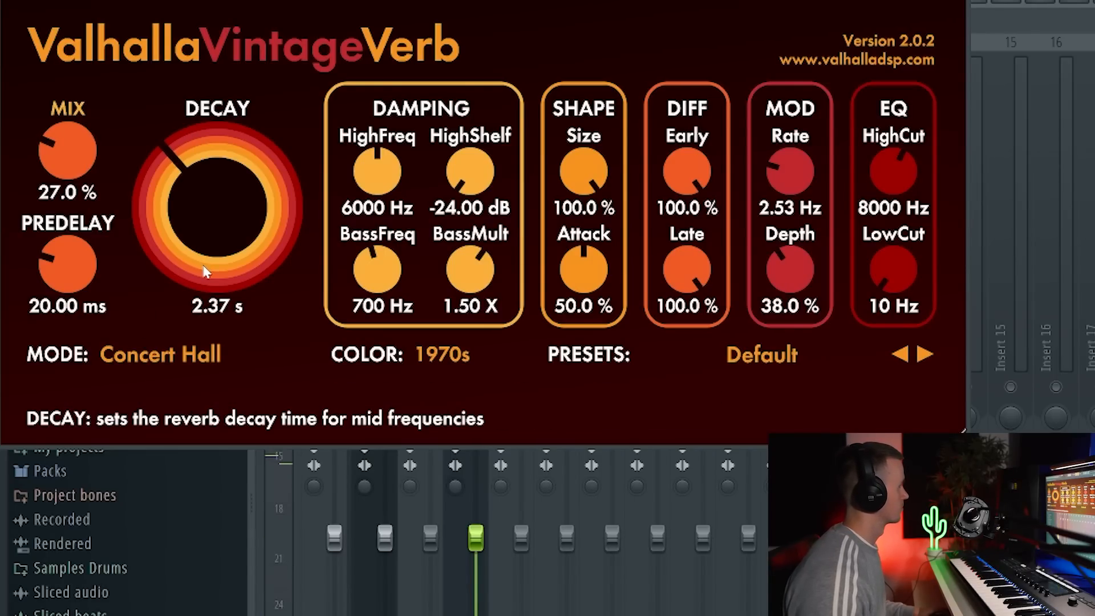
{"action": "left_click_drag", "start_coordinate": [895, 269], "coordinate": [892, 265]}
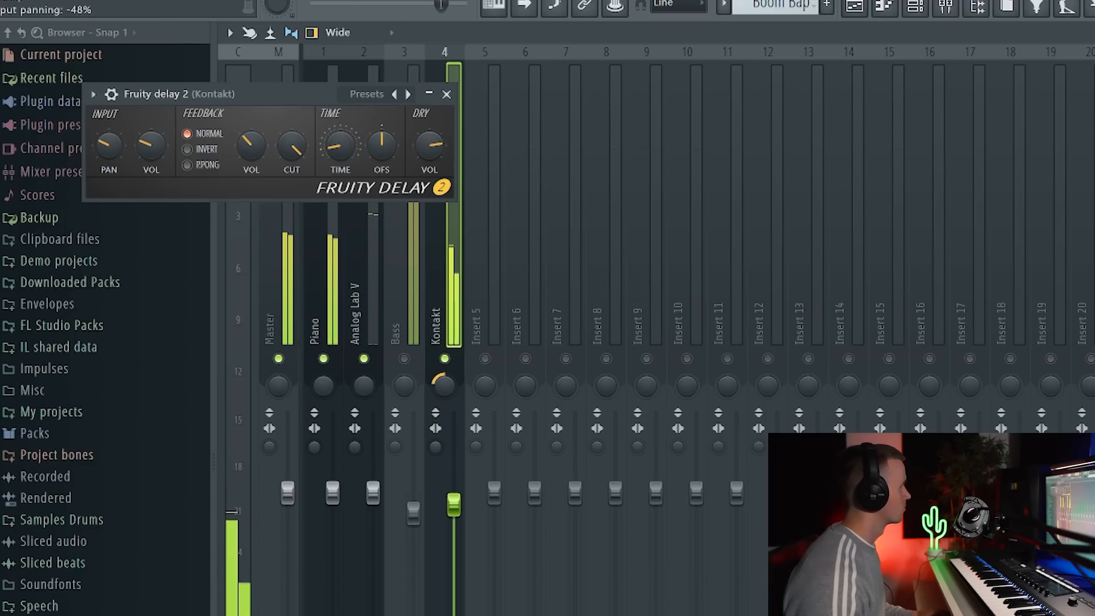
Adjust the input panning of the Kontakt track's Fruity delay 2 and close SoundShifter on the Instrument Bus.
{"action": "right_click", "coordinate": [119, 155]}
{"action": "left_click", "coordinate": [139, 161]}
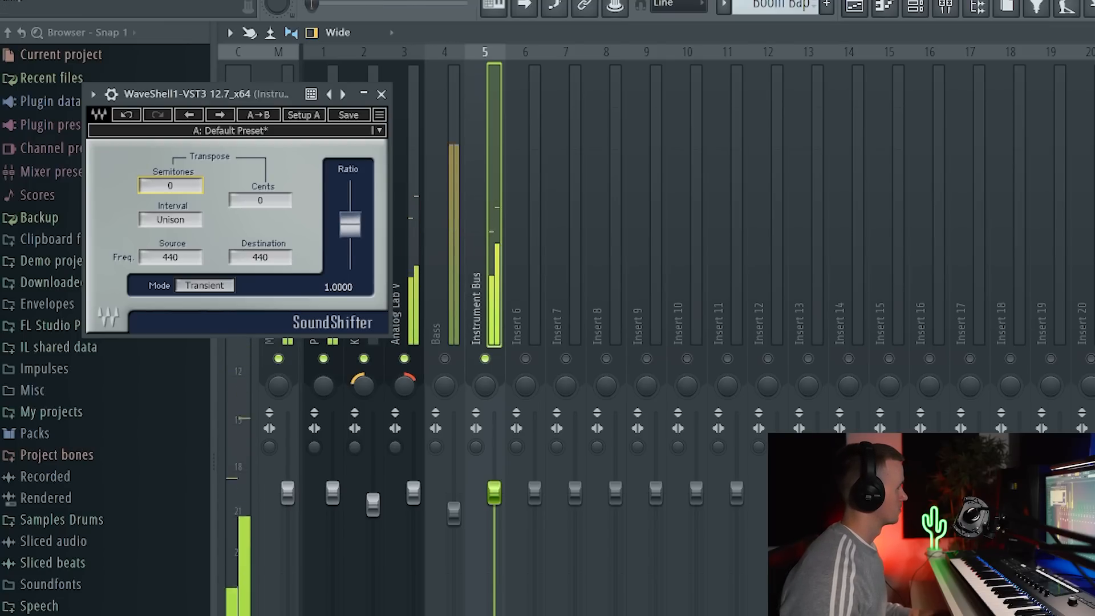
{"action": "left_click", "coordinate": [381, 95]}
{"action": "left_click", "coordinate": [922, 7]}
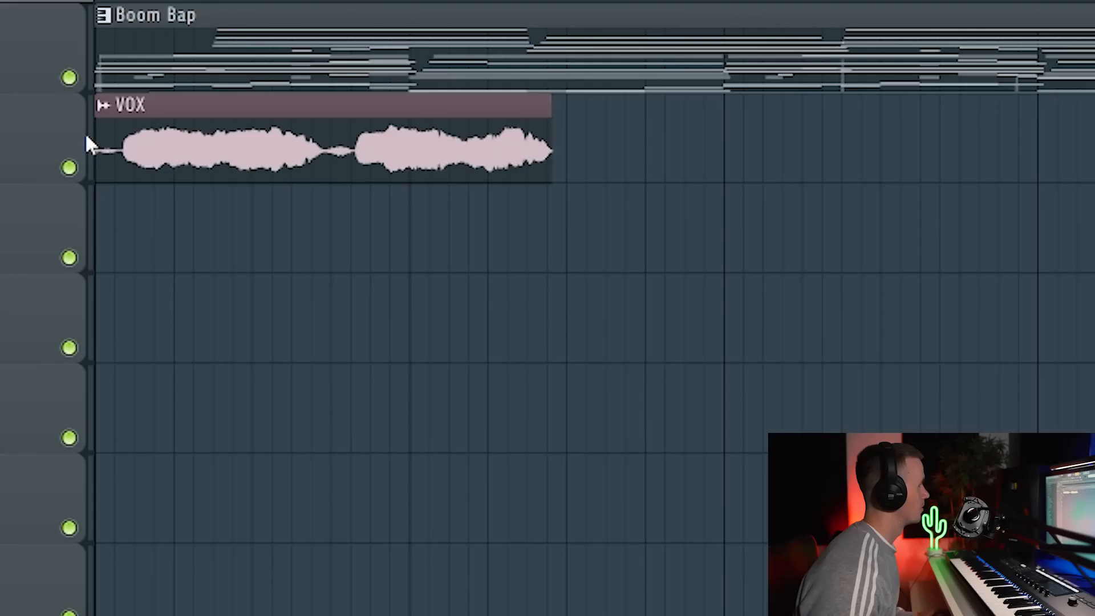
Fit the VOX clip on Track 2 to the tempo and shift the vocal-run clip at bar 3 slightly later.
{"action": "left_click", "coordinate": [101, 106]}
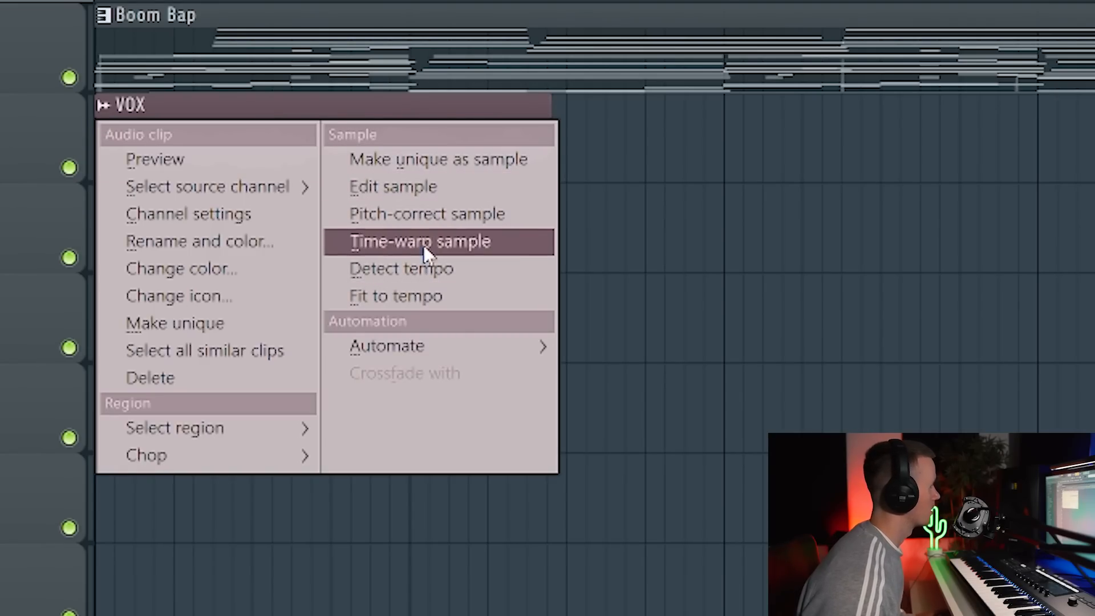
{"action": "left_click", "coordinate": [448, 298]}
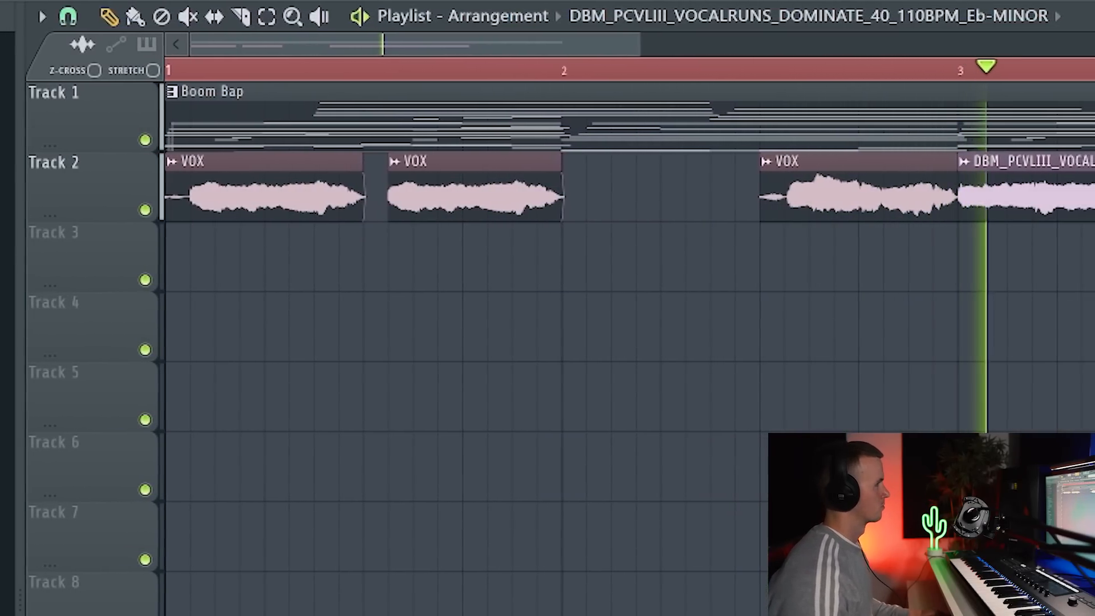
{"action": "left_click_drag", "start_coordinate": [1081, 192], "coordinate": [1094, 188]}
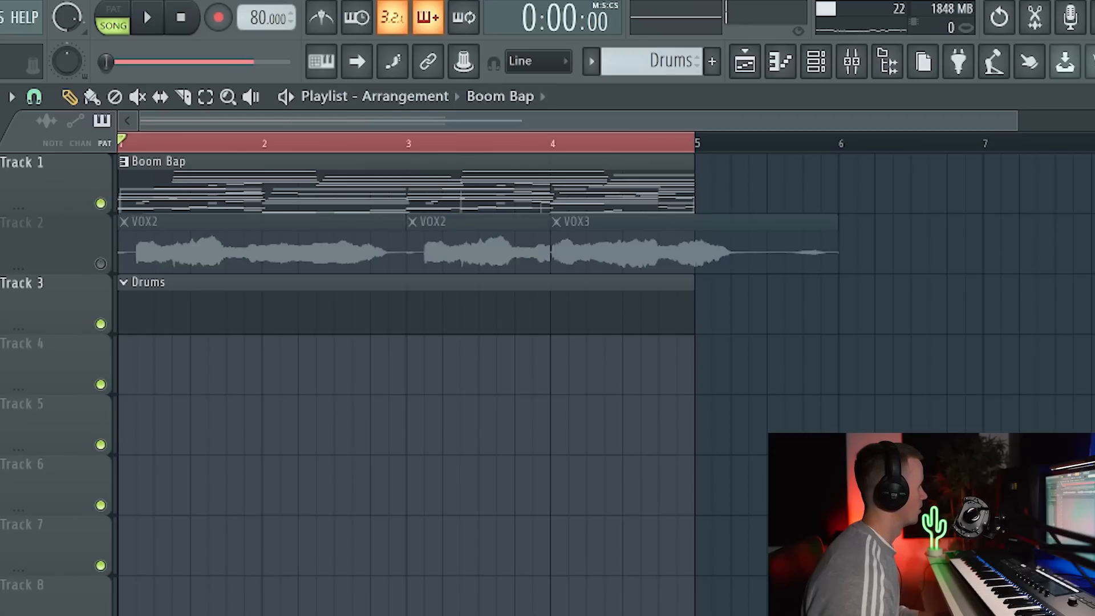
Place the hh loop 12 82 bpm sample at the start of Track 4 and view its channel settings.
{"action": "left_click_drag", "start_coordinate": [3, 434], "coordinate": [206, 410]}
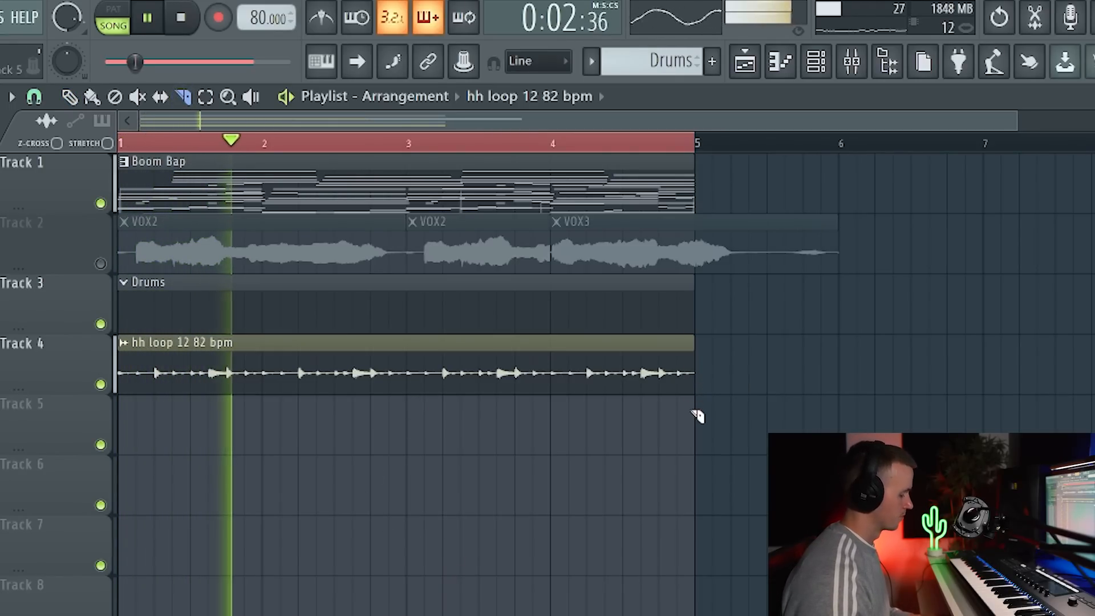
{"action": "double_click", "coordinate": [207, 361]}
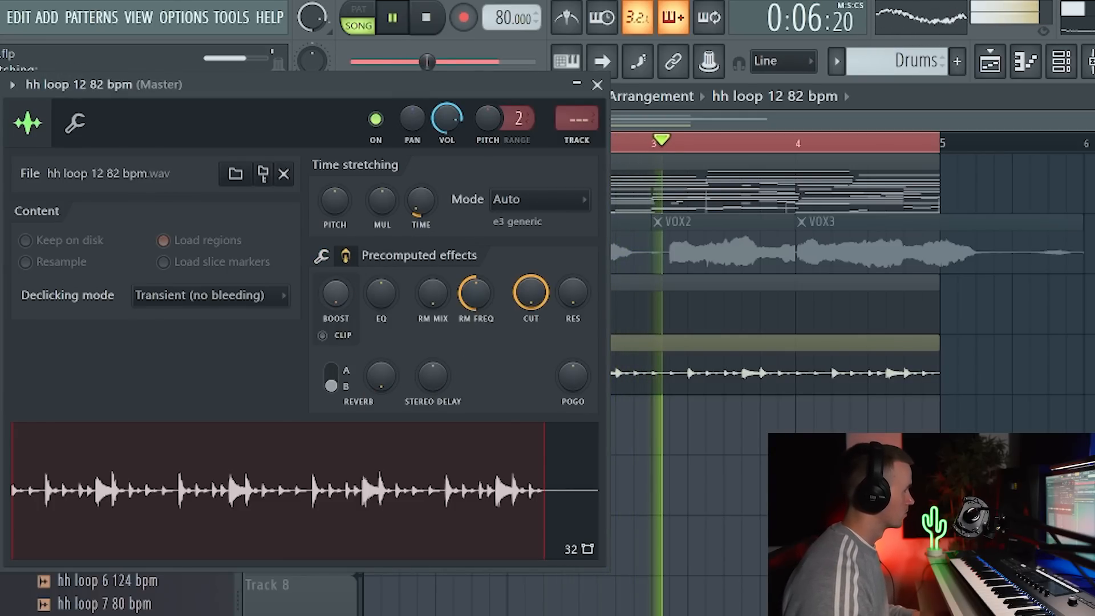
{"action": "left_click", "coordinate": [596, 84]}
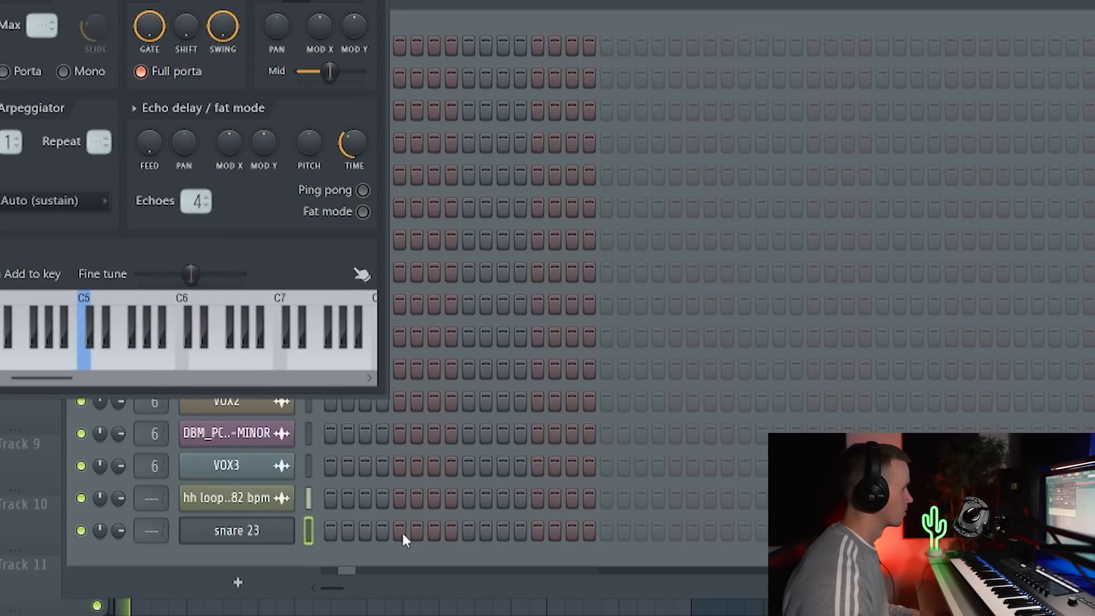
Program snare 23 on beats two and four across all four bars, and open its channel.
{"action": "left_click", "coordinate": [401, 530]}
{"action": "left_click", "coordinate": [486, 530]}
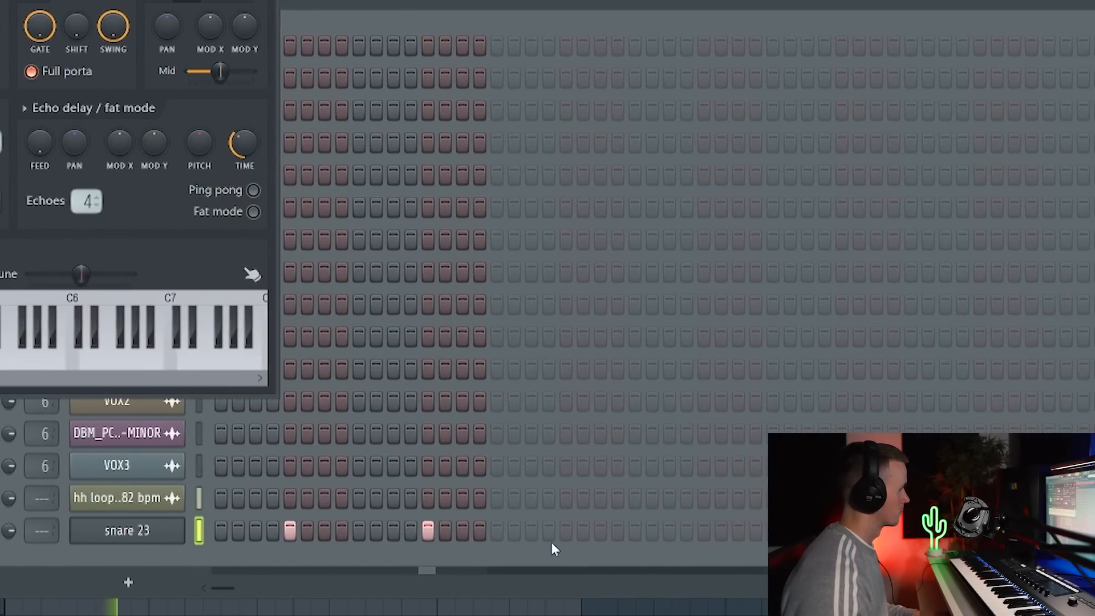
{"action": "left_click", "coordinate": [593, 530]}
{"action": "left_click", "coordinate": [622, 530]}
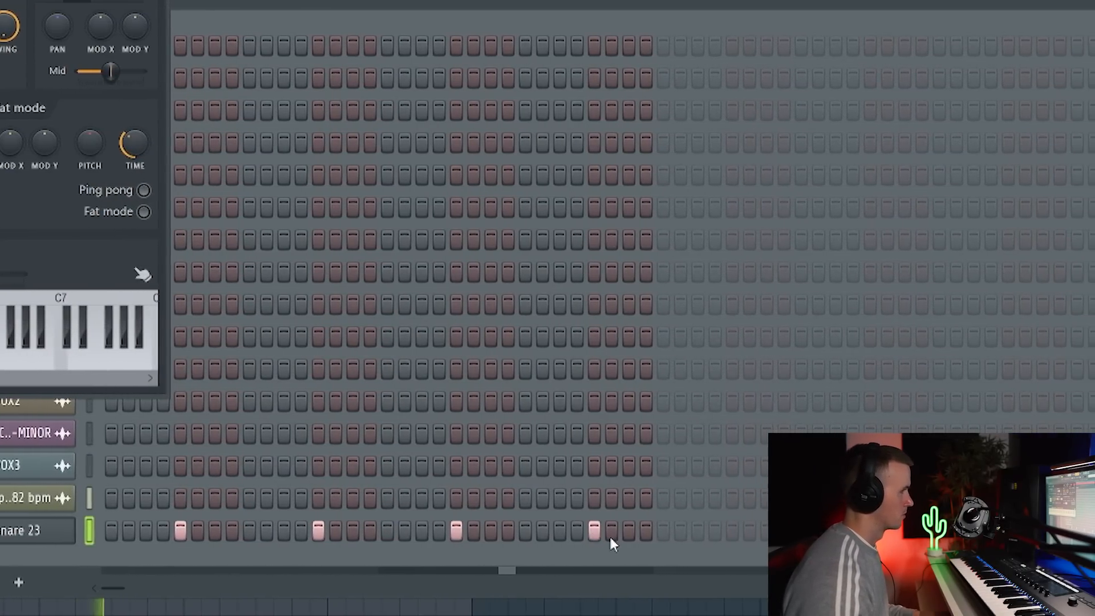
{"action": "left_click", "coordinate": [759, 530]}
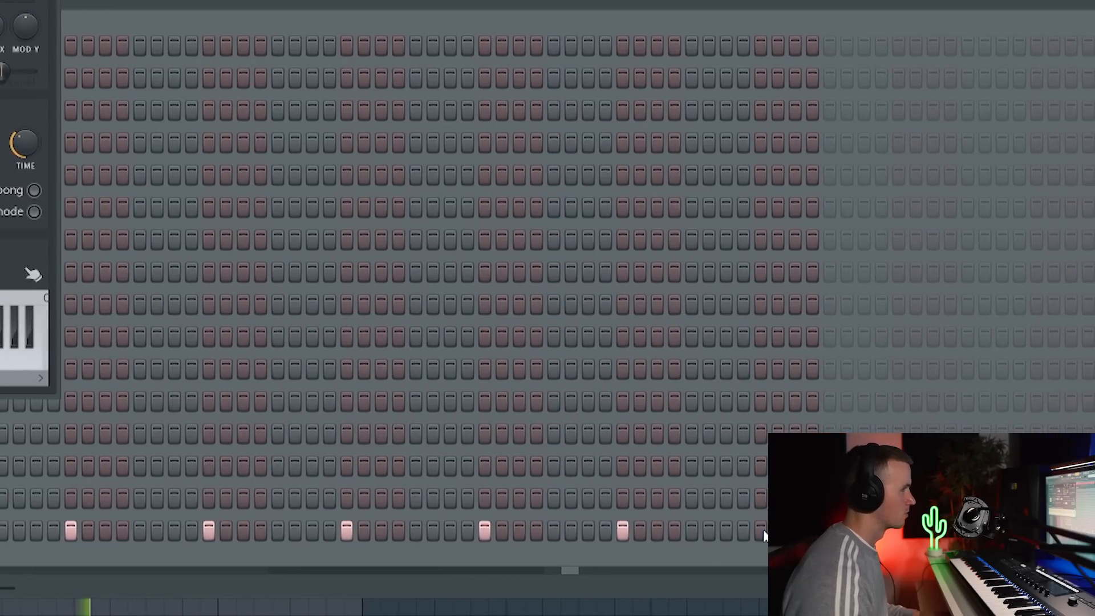
{"action": "left_click", "coordinate": [788, 531]}
{"action": "left_click", "coordinate": [926, 530]}
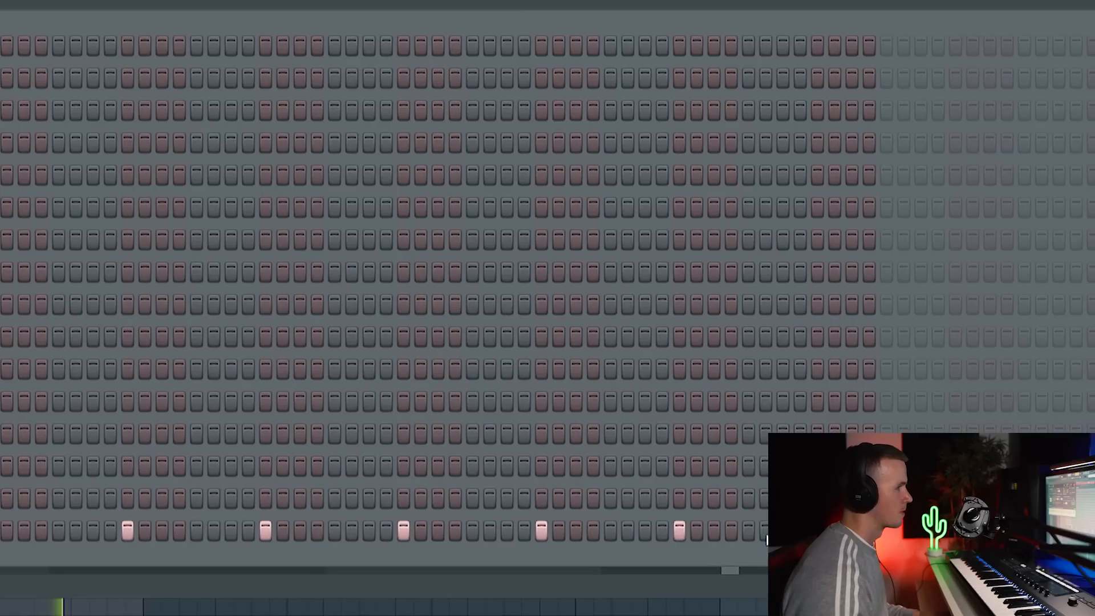
{"action": "left_click", "coordinate": [793, 531]}
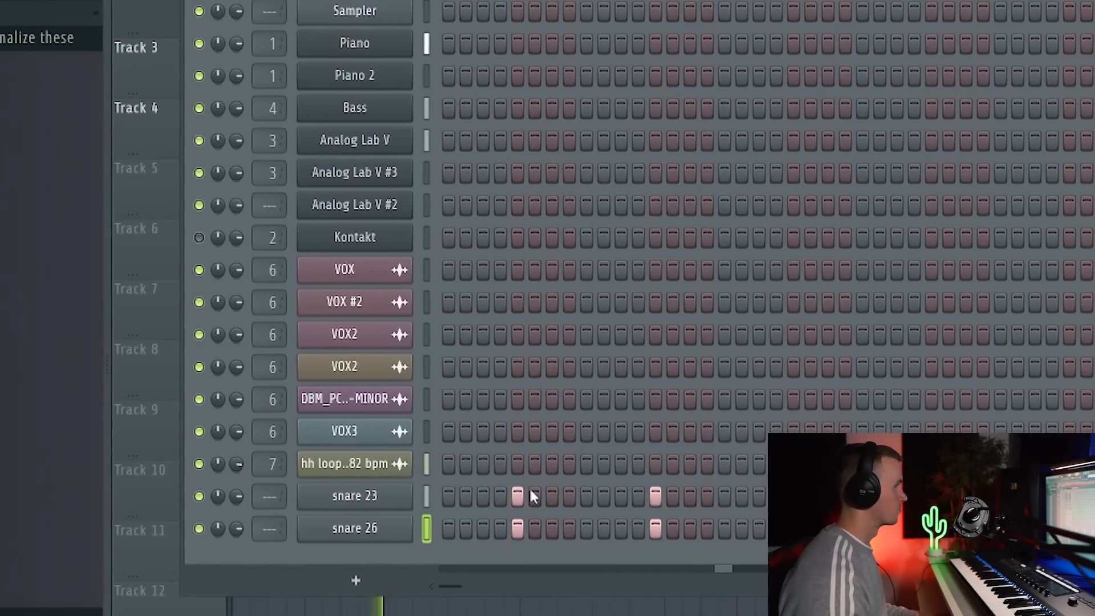
{"action": "left_click", "coordinate": [368, 496]}
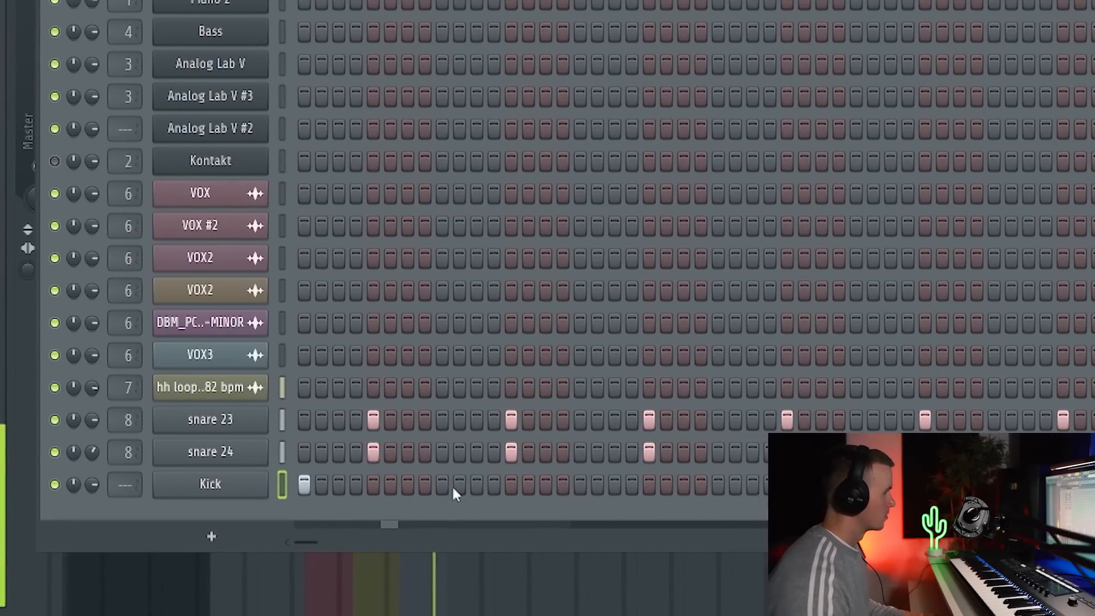
Add kick hits across the first two bars and one a sixteenth after the last snare of bar three.
{"action": "left_click", "coordinate": [476, 484]}
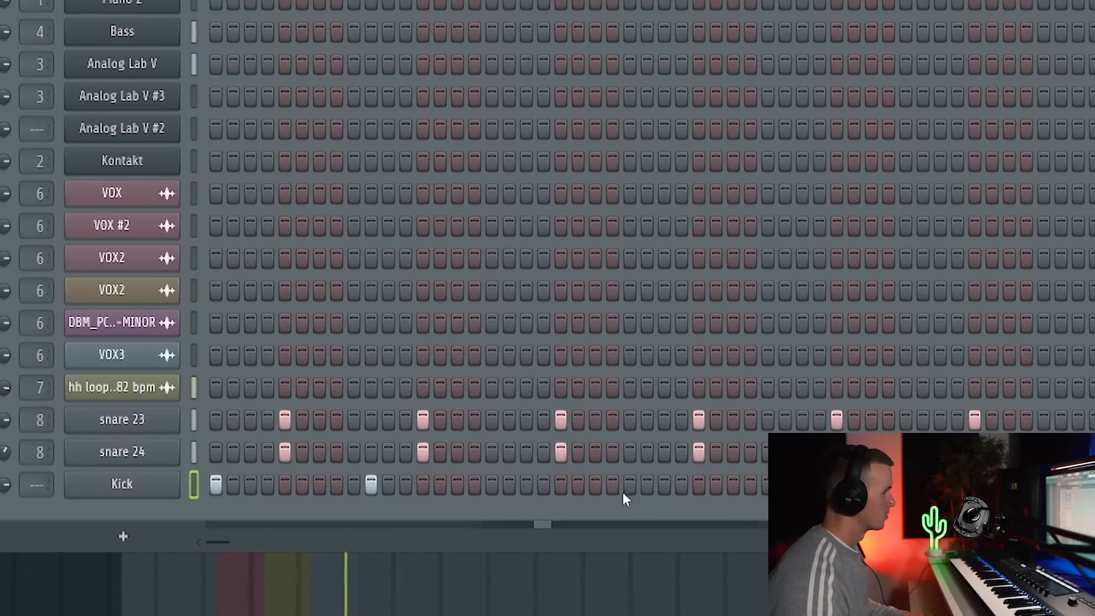
{"action": "left_click", "coordinate": [682, 484]}
{"action": "left_click", "coordinate": [699, 484]}
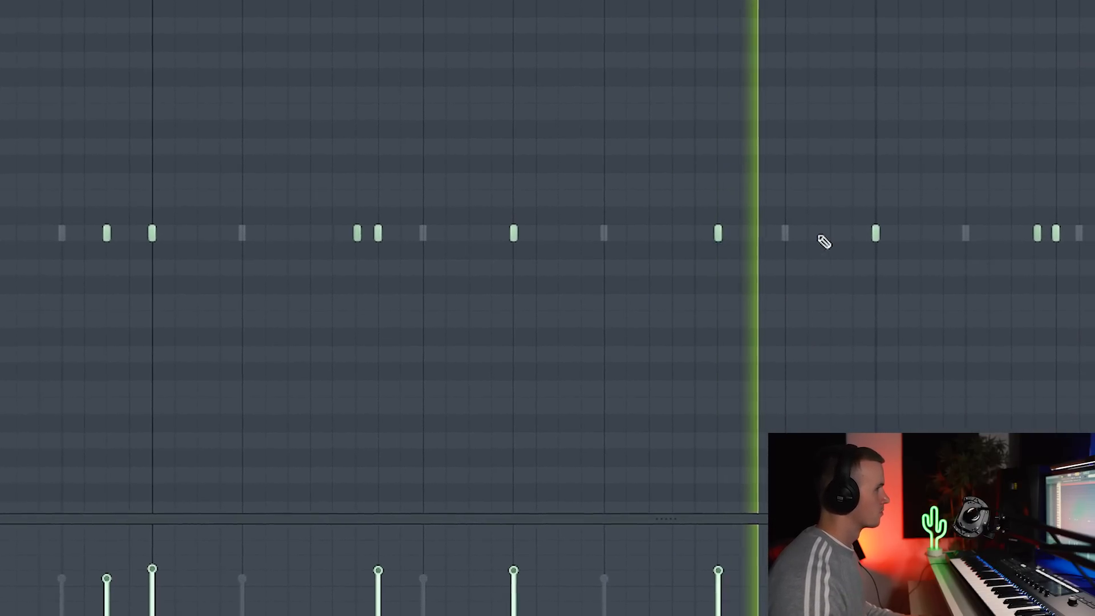
{"action": "left_click", "coordinate": [830, 240]}
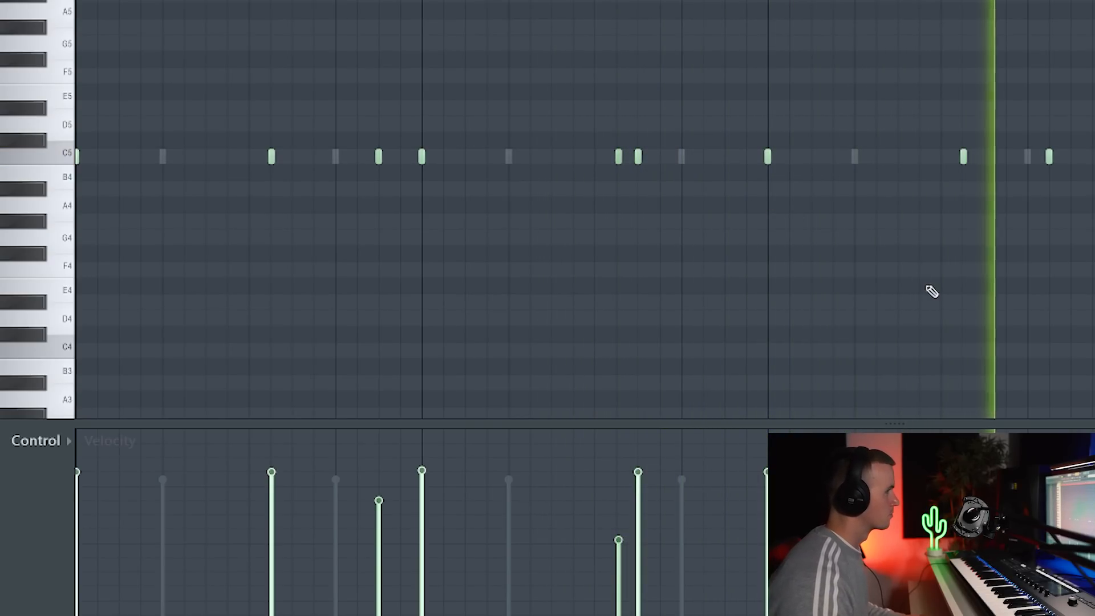
Switch the piano roll to the Kick channel and examine its notes and velocities against the snare hits.
{"action": "scroll", "coordinate": [1026, 308], "scroll_direction": "down", "scroll_amount": 3}
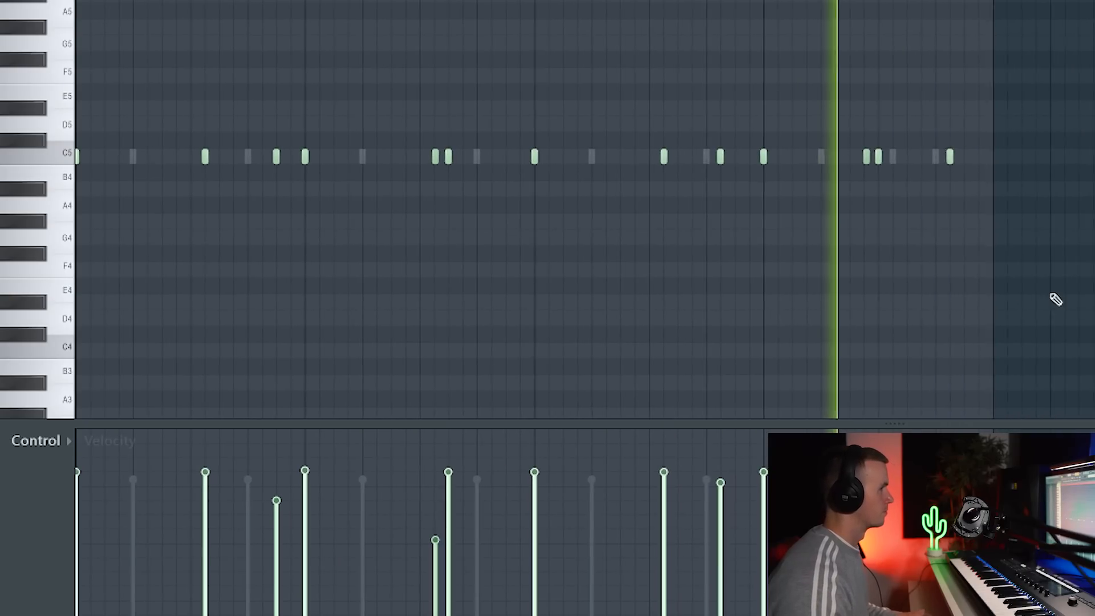
{"action": "scroll", "coordinate": [1059, 312], "scroll_direction": "up", "scroll_amount": 3}
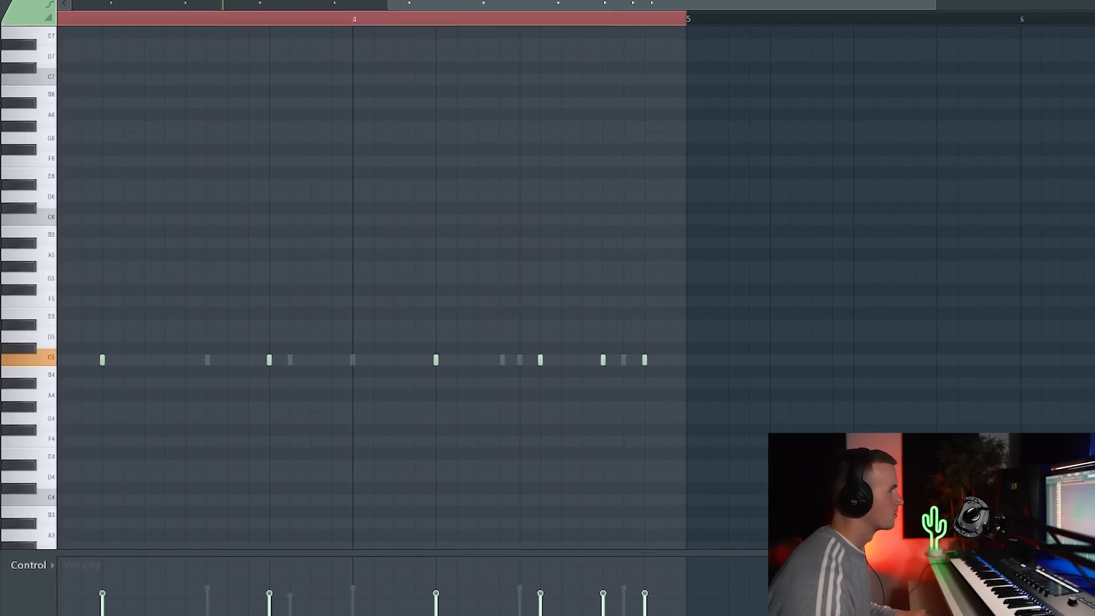
{"action": "key", "text": "F6"}
{"action": "left_click", "coordinate": [236, 478]}
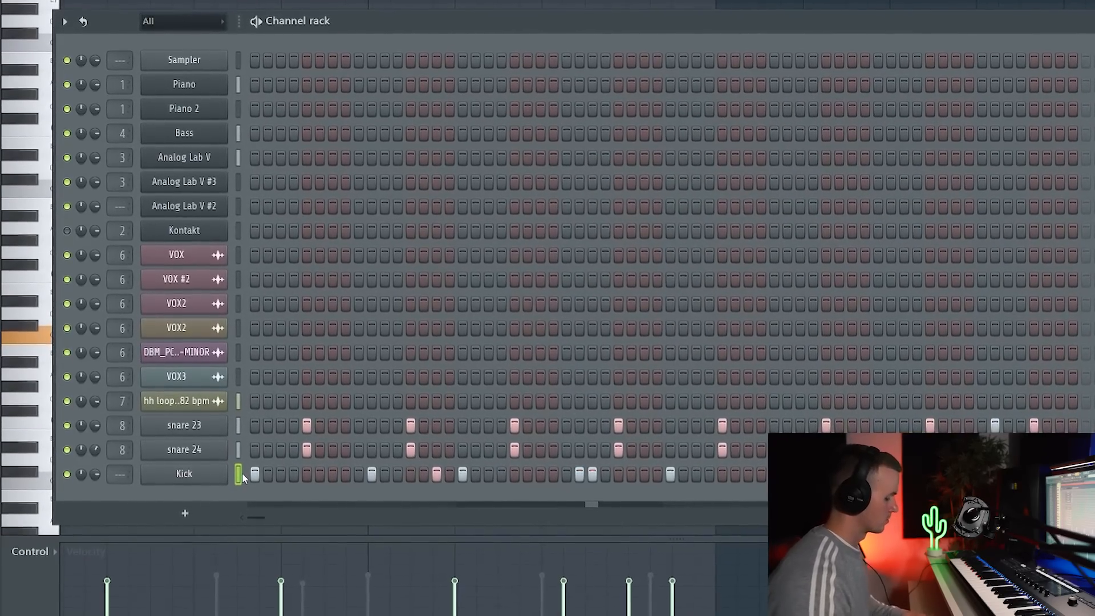
{"action": "key", "text": "F6"}
{"action": "scroll", "coordinate": [338, 420], "scroll_direction": "down", "scroll_amount": 3}
{"action": "scroll", "coordinate": [341, 420], "scroll_direction": "up", "scroll_amount": 5}
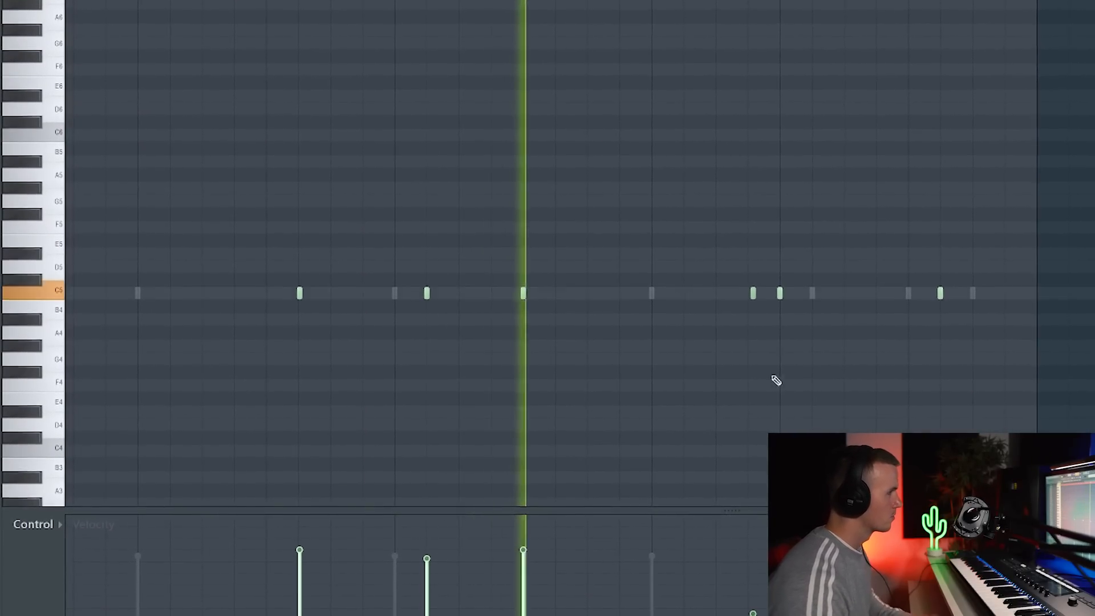
{"action": "scroll", "coordinate": [771, 308], "scroll_direction": "up", "scroll_amount": 2}
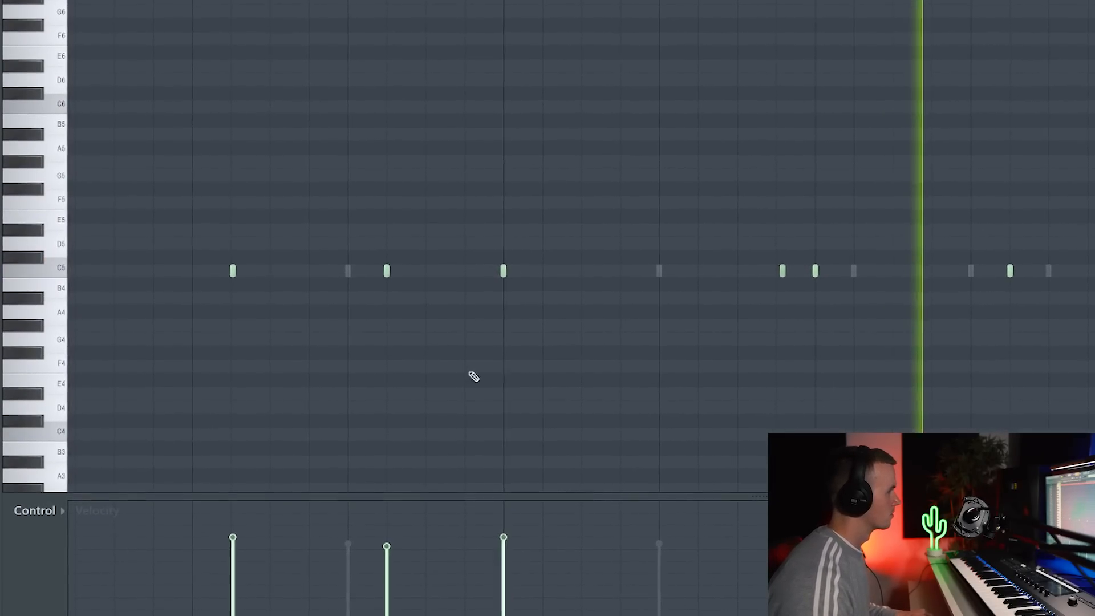
{"action": "scroll", "coordinate": [382, 396], "scroll_direction": "down", "scroll_amount": 4}
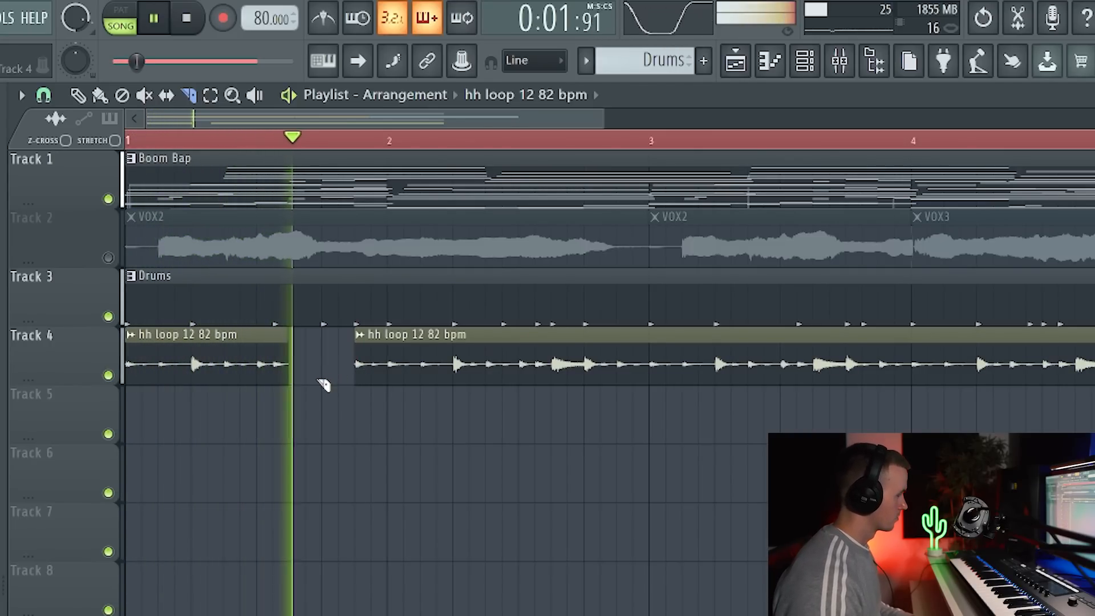
Slice the first hh loop 12 82 bpm clip on Track 4 halfway through beat two of bar 1 and play it back.
{"action": "key", "text": "space"}
{"action": "key", "text": "c"}
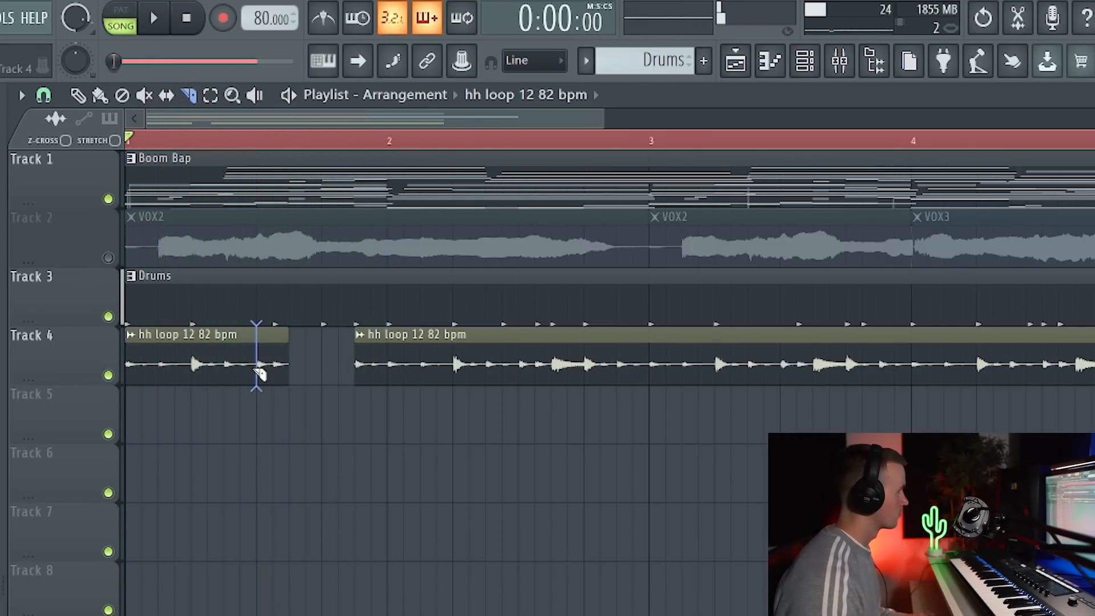
{"action": "left_click", "coordinate": [232, 374]}
{"action": "key", "text": "space"}
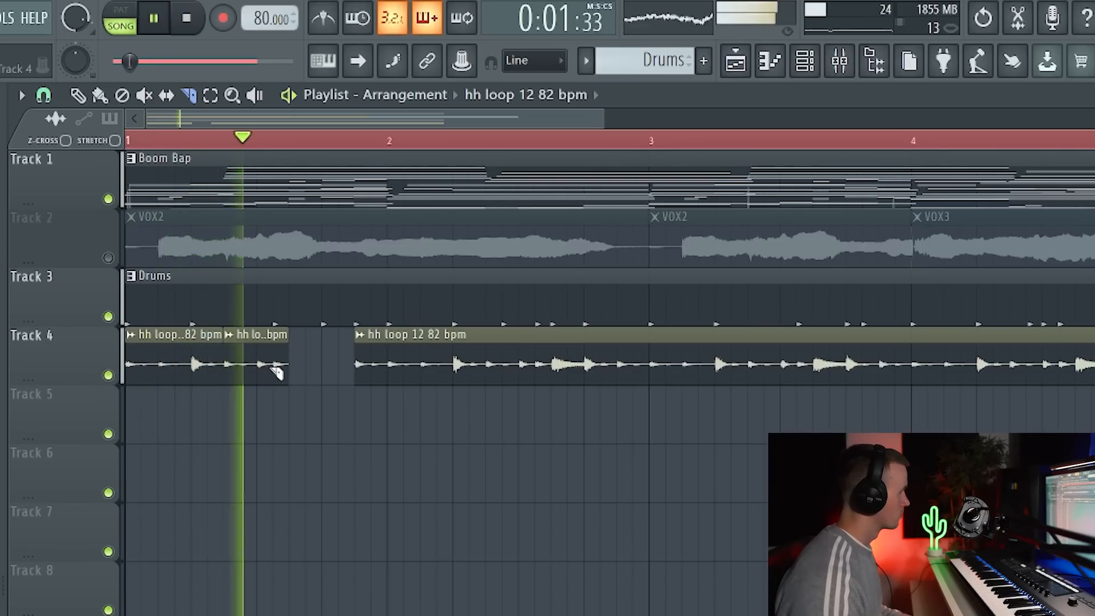
Fill the gap in bar 1 of Track 4 with another copy of the short hh loop 12 82 bpm slice and play it back.
{"action": "key", "text": "space"}
{"action": "key", "text": "space"}
{"action": "key", "text": "p"}
{"action": "left_click", "coordinate": [257, 378]}
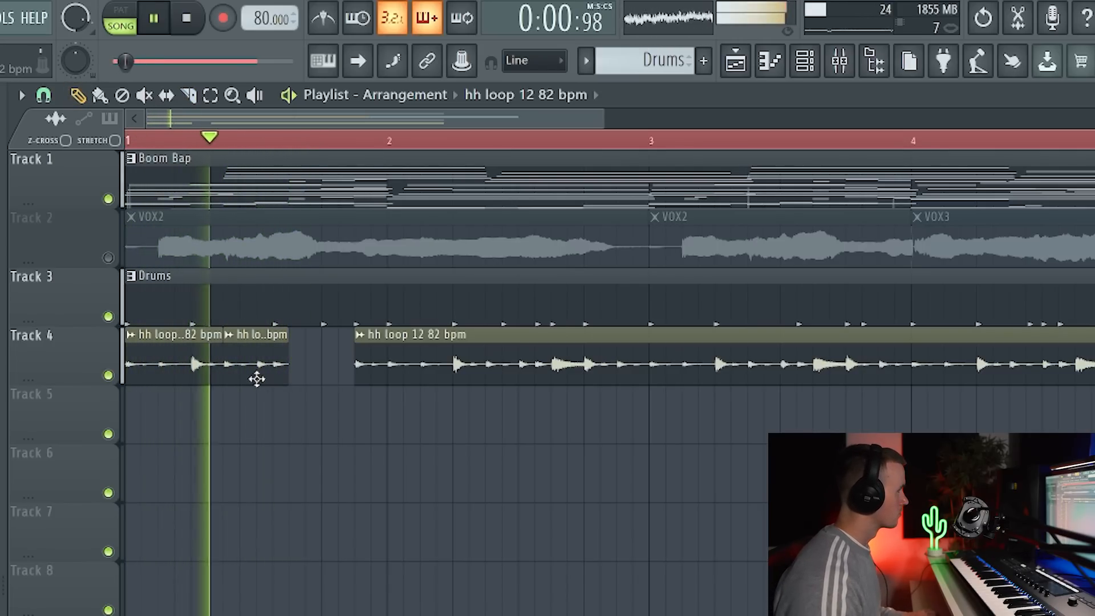
{"action": "left_click", "coordinate": [319, 380]}
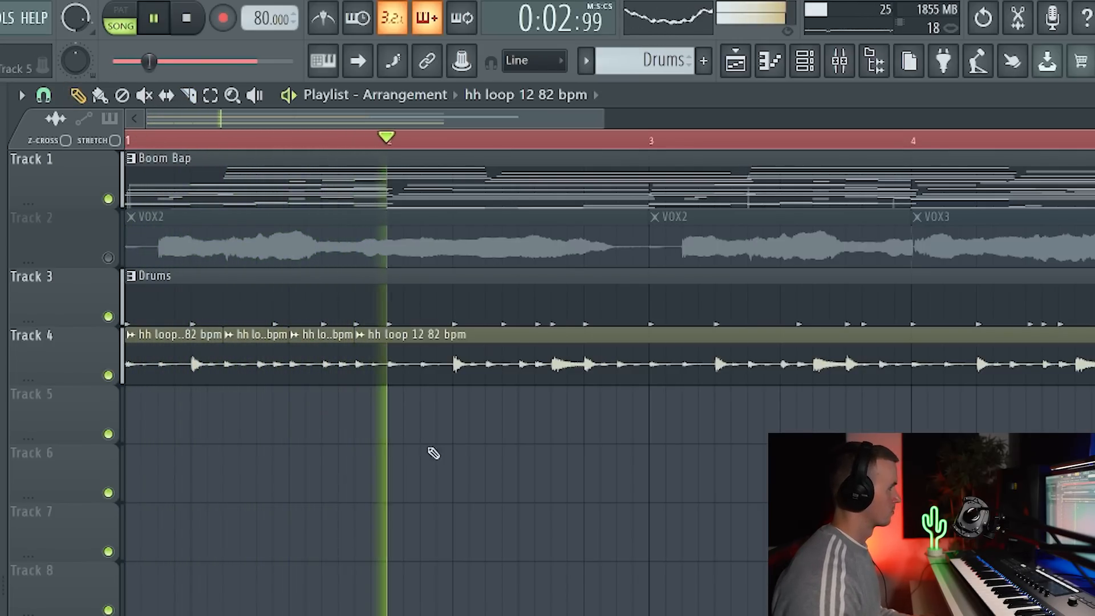
{"action": "scroll", "coordinate": [559, 577], "scroll_direction": "down", "scroll_amount": 2}
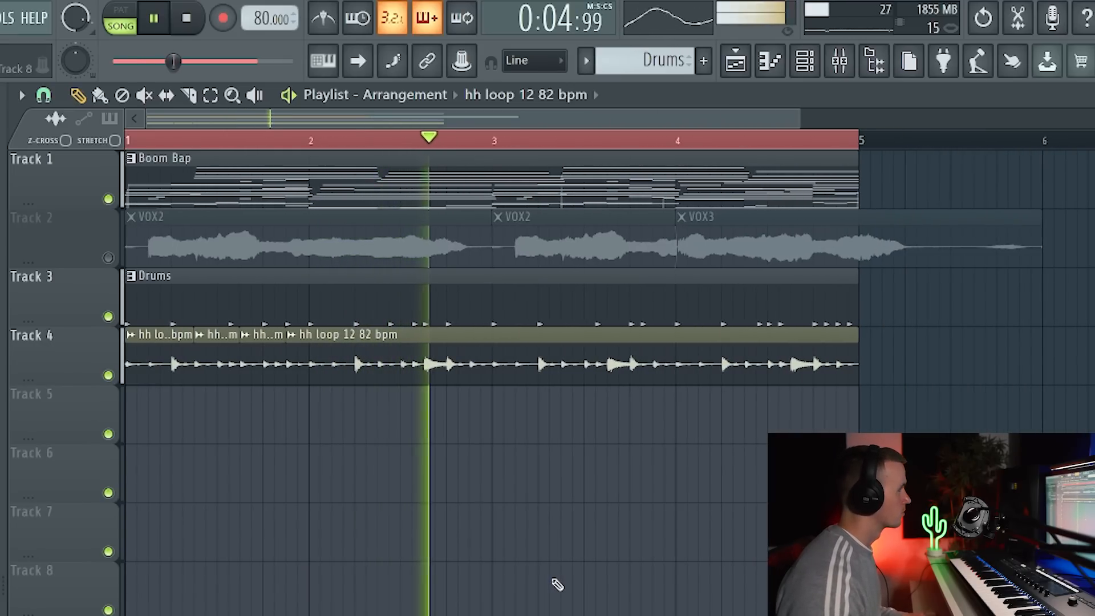
In the Kick mixer track's Fruity parametric EQ 2, move band 2 down to the kick's low-end peak at about 64 Hz.
{"action": "key", "text": "F9"}
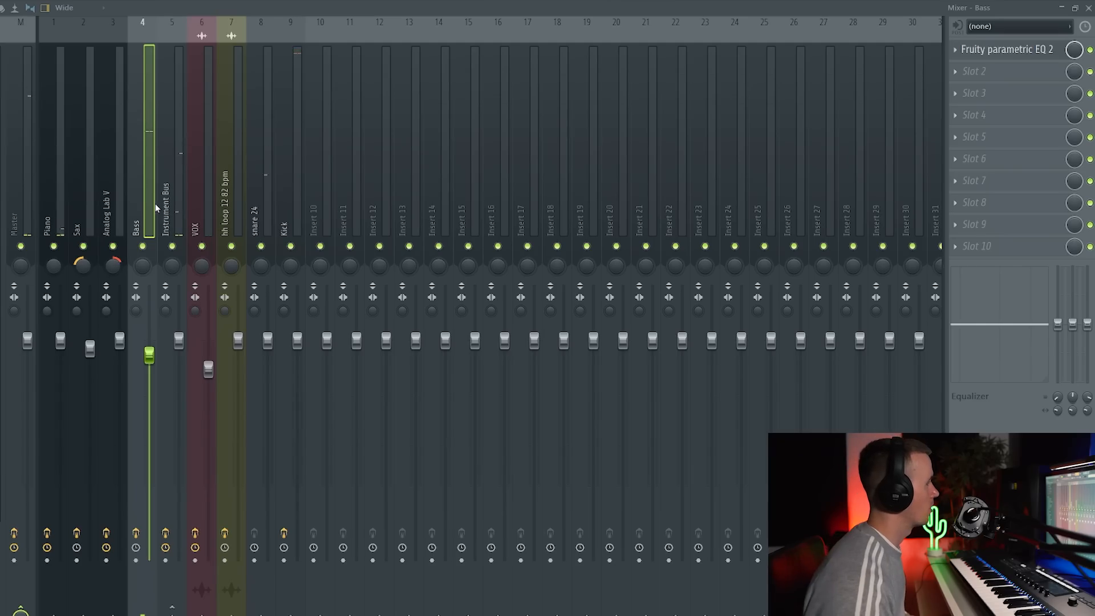
{"action": "left_click", "coordinate": [298, 209]}
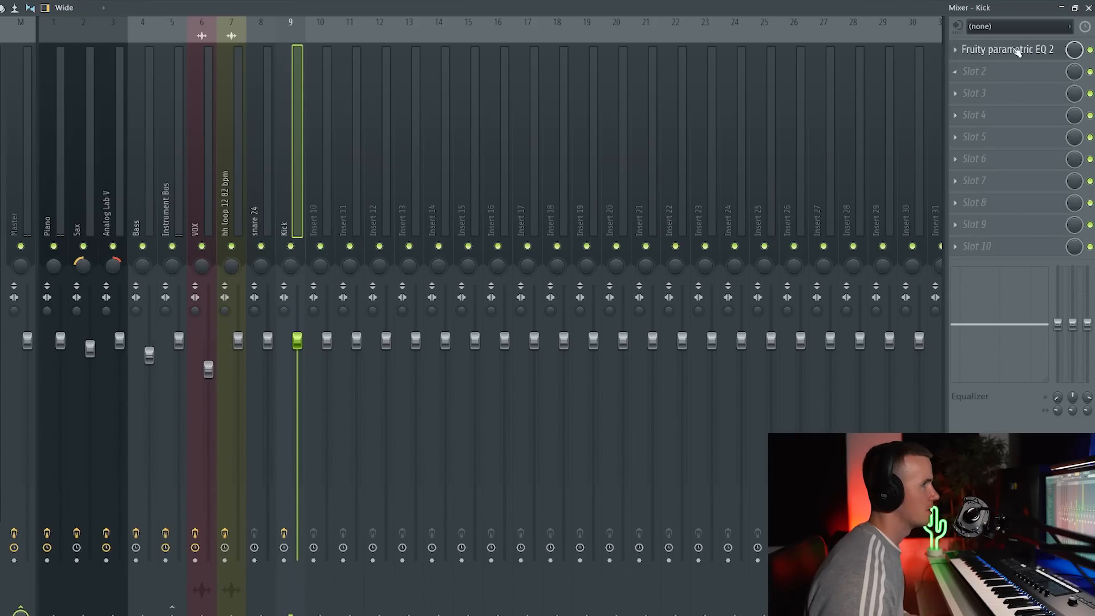
{"action": "left_click", "coordinate": [1018, 50]}
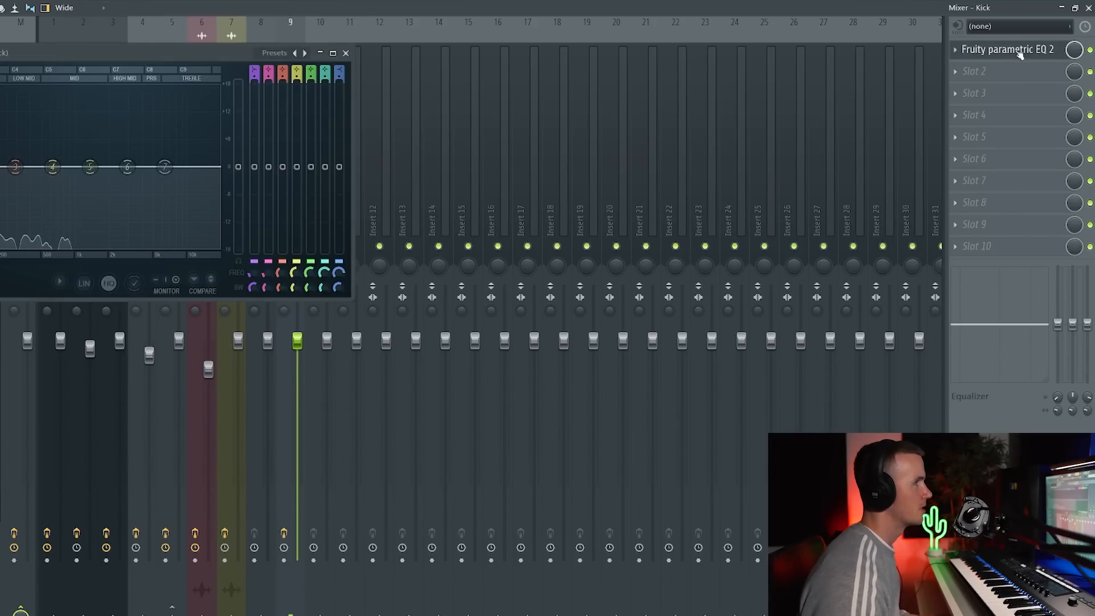
{"action": "left_click_drag", "start_coordinate": [406, 70], "coordinate": [683, 91]}
{"action": "left_click", "coordinate": [760, 311]}
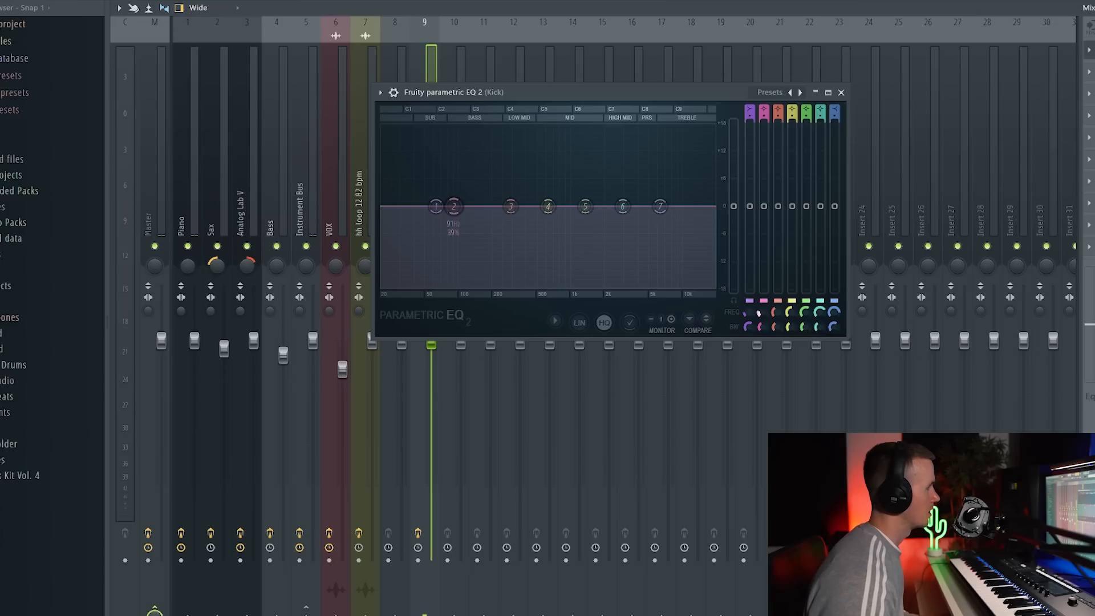
{"action": "left_click_drag", "start_coordinate": [761, 311], "coordinate": [761, 321]}
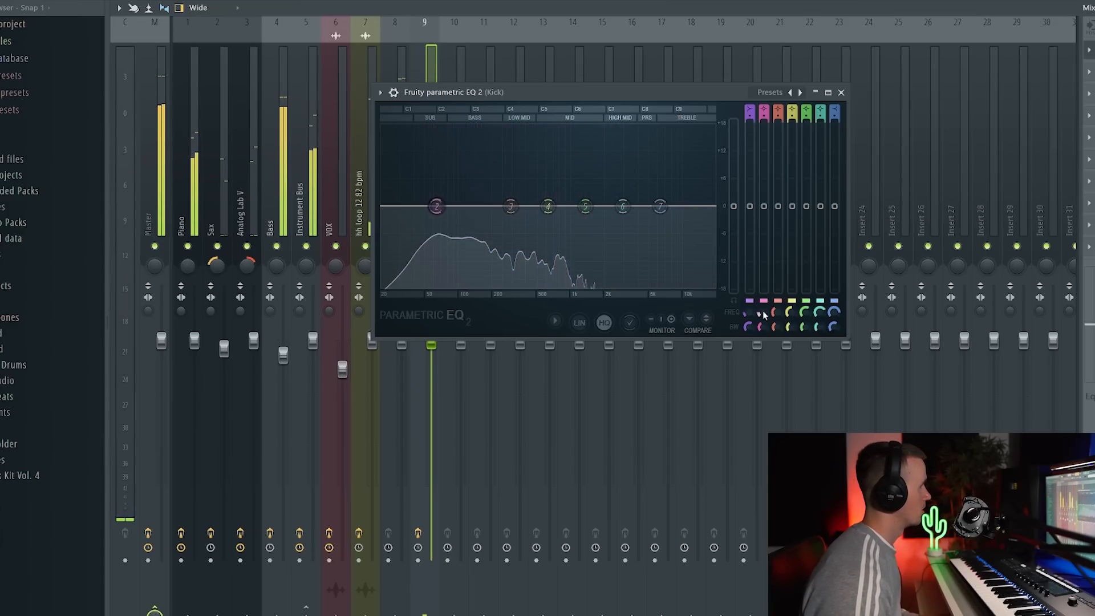
{"action": "left_click", "coordinate": [840, 92]}
Copy the Kick's Fruity parametric EQ 2 settings to the Bass mixer track and narrow band 2's bandwidth there.
{"action": "left_click", "coordinate": [1088, 49]}
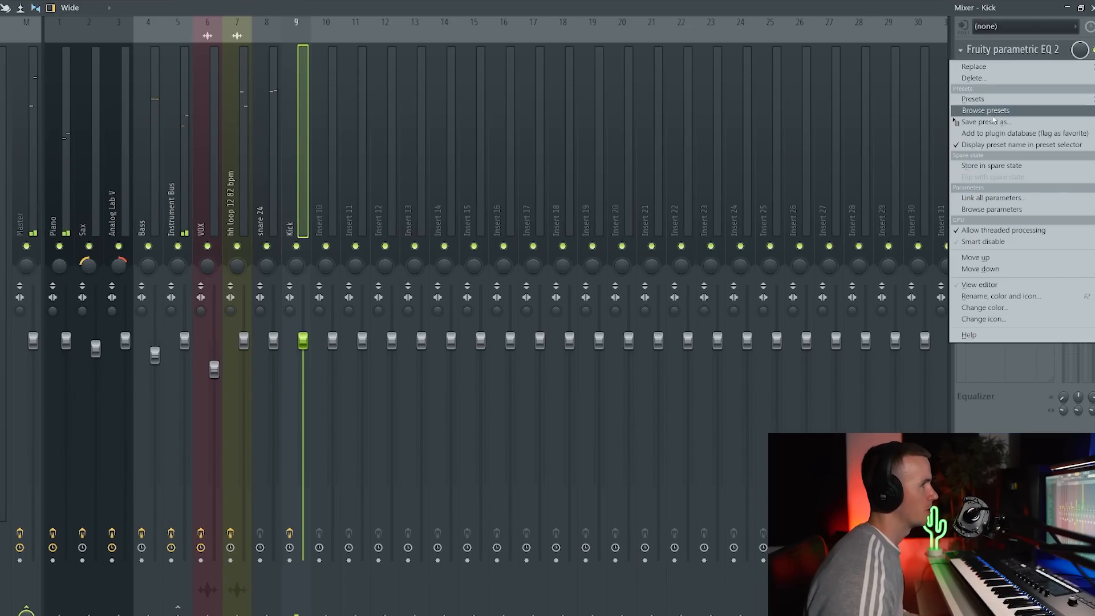
{"action": "left_click_drag", "start_coordinate": [993, 121], "coordinate": [146, 172]}
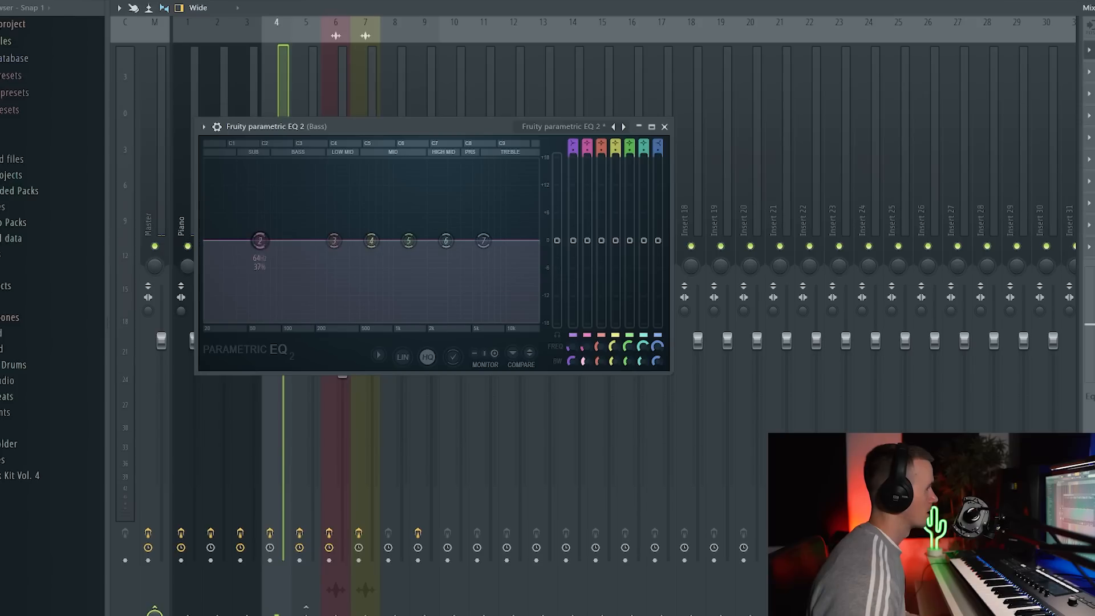
{"action": "left_click_drag", "start_coordinate": [586, 361], "coordinate": [587, 364]}
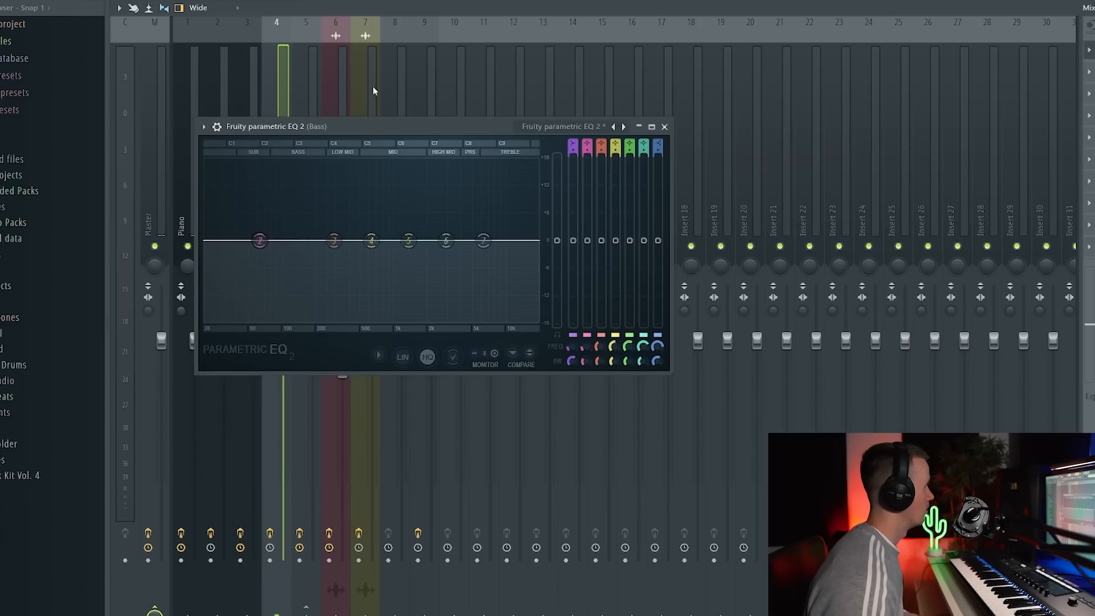
{"action": "left_click", "coordinate": [665, 127]}
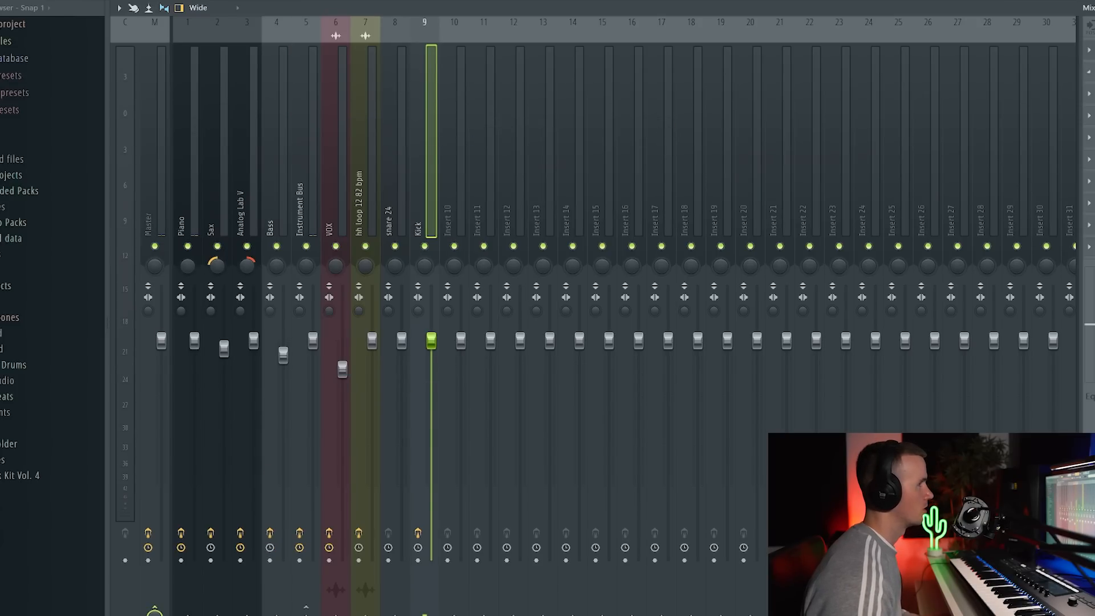
Add Fruity peak controller to the Kick track and link the Bass EQ's band 2 level to Peak ctrl - Peak, so kick peaks lower it.
{"action": "left_click", "coordinate": [1088, 72]}
{"action": "left_click", "coordinate": [741, 532]}
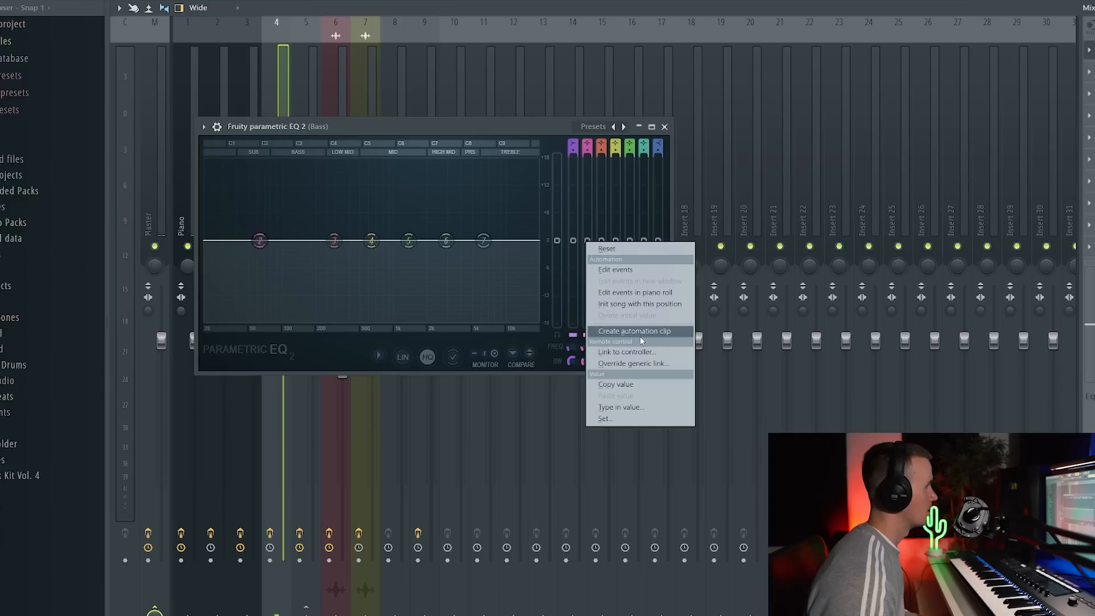
{"action": "left_click", "coordinate": [638, 351]}
{"action": "left_click", "coordinate": [560, 277]}
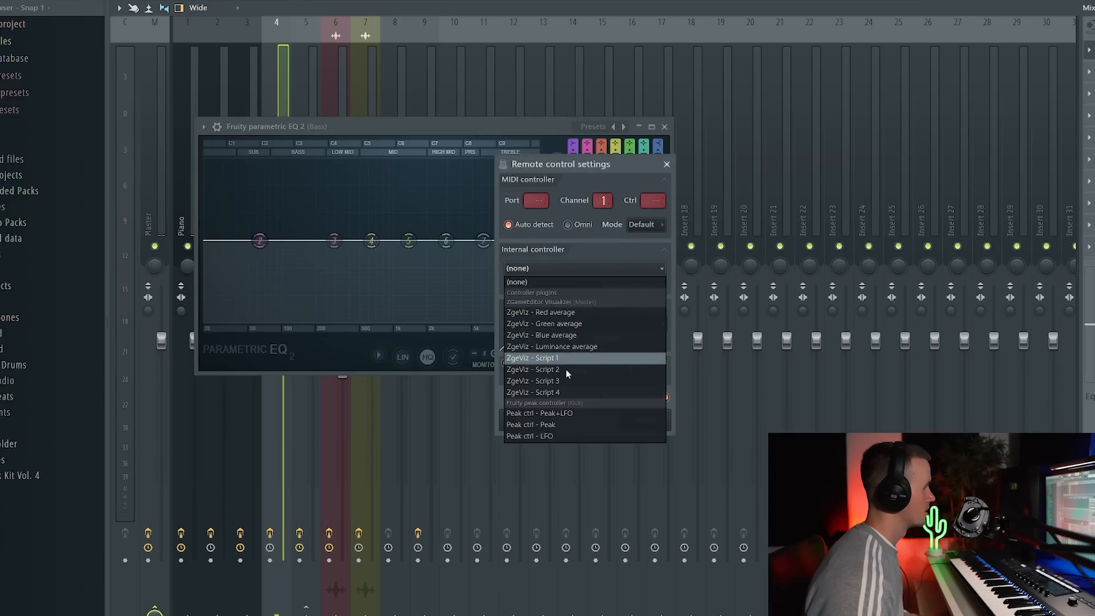
{"action": "left_click", "coordinate": [560, 419]}
{"action": "left_click", "coordinate": [663, 324]}
{"action": "left_click", "coordinate": [676, 359]}
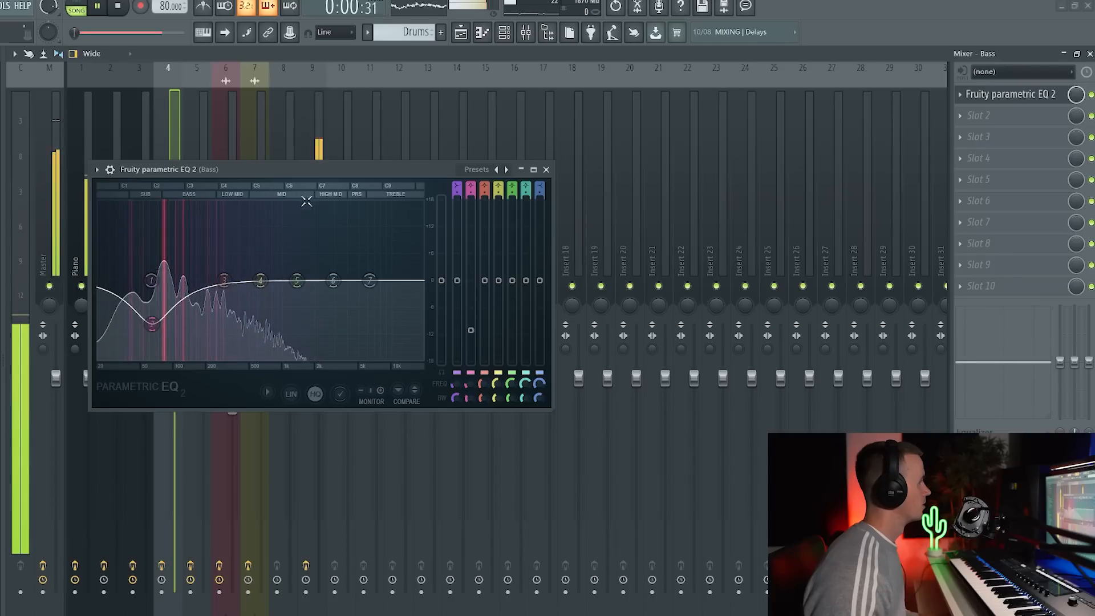
Reduce the peak volume amount of the Kick's Fruity peak controller to about 5% while watching the Bass EQ, and close both plugins.
{"action": "left_click_drag", "start_coordinate": [292, 172], "coordinate": [598, 182]}
{"action": "left_click", "coordinate": [312, 204]}
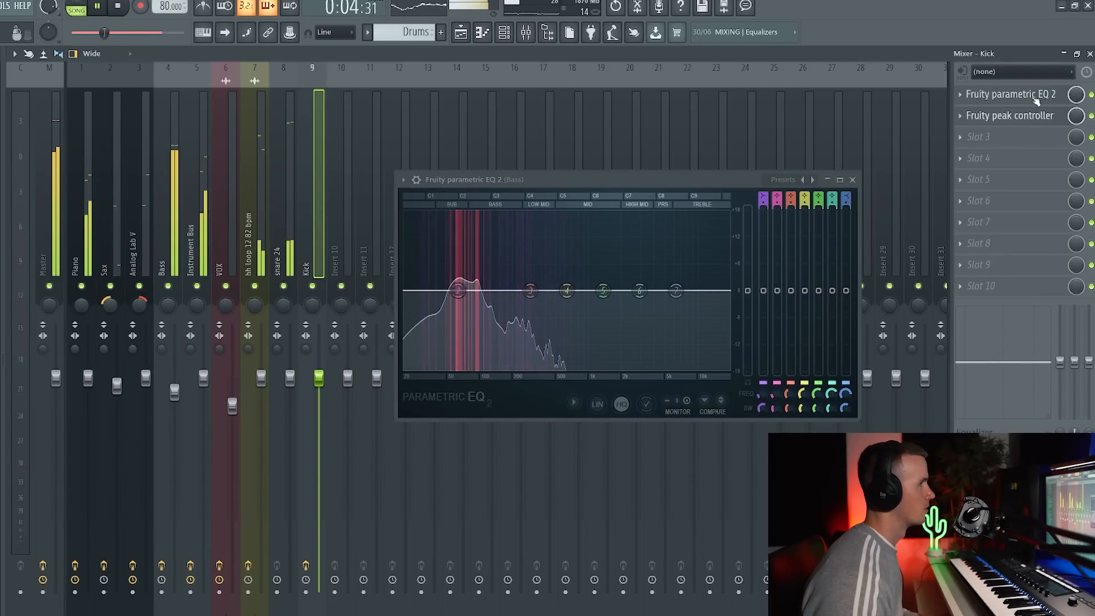
{"action": "left_click", "coordinate": [1036, 98]}
{"action": "left_click", "coordinate": [1035, 116]}
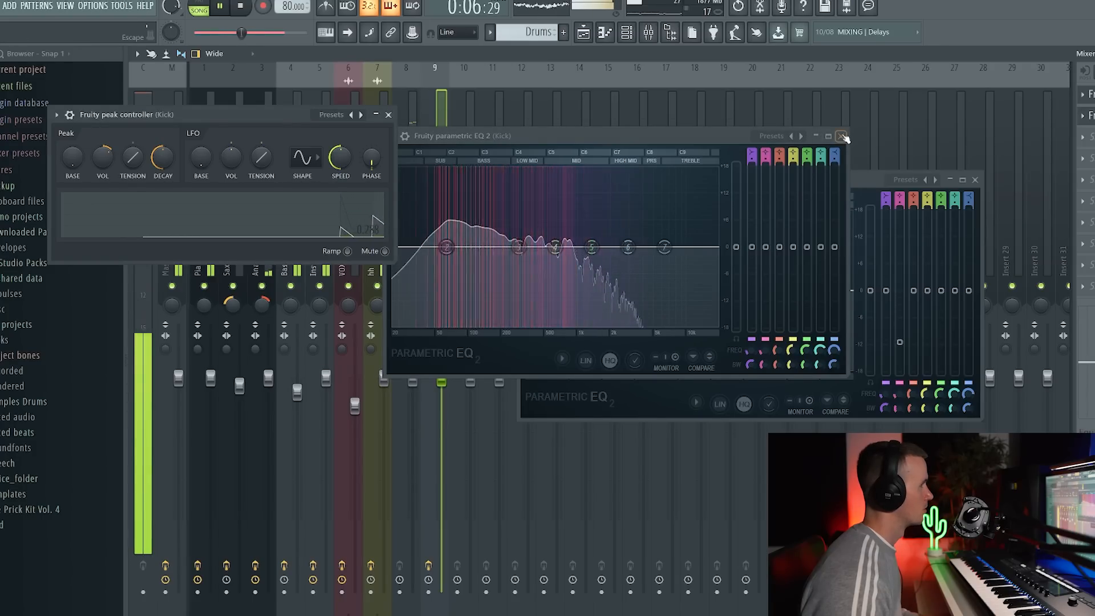
{"action": "left_click", "coordinate": [718, 136]}
{"action": "left_click_drag", "start_coordinate": [103, 158], "coordinate": [103, 178]}
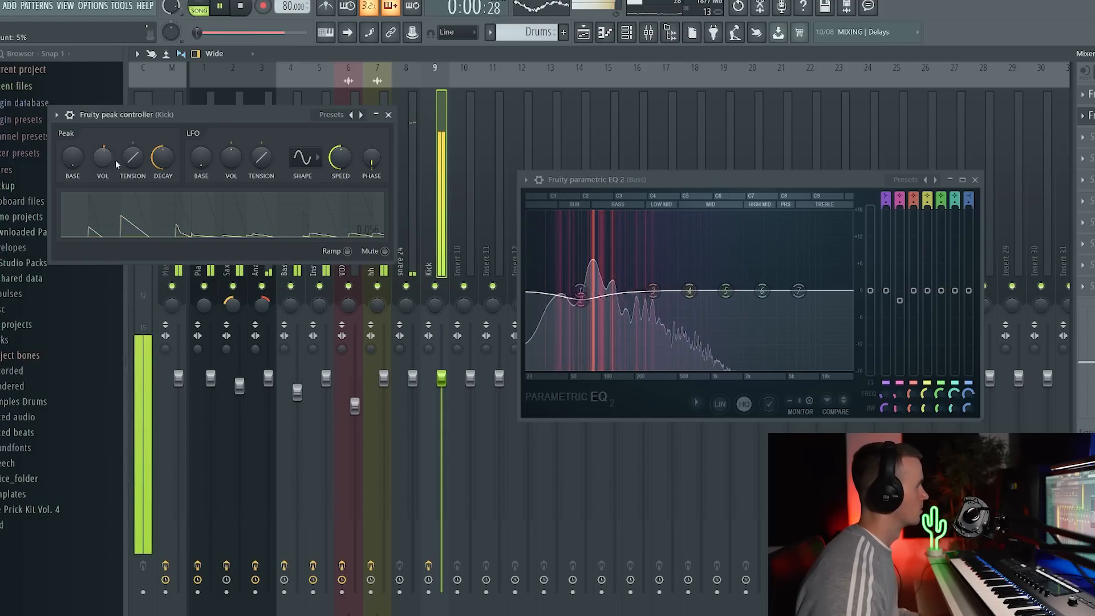
{"action": "left_click", "coordinate": [388, 115]}
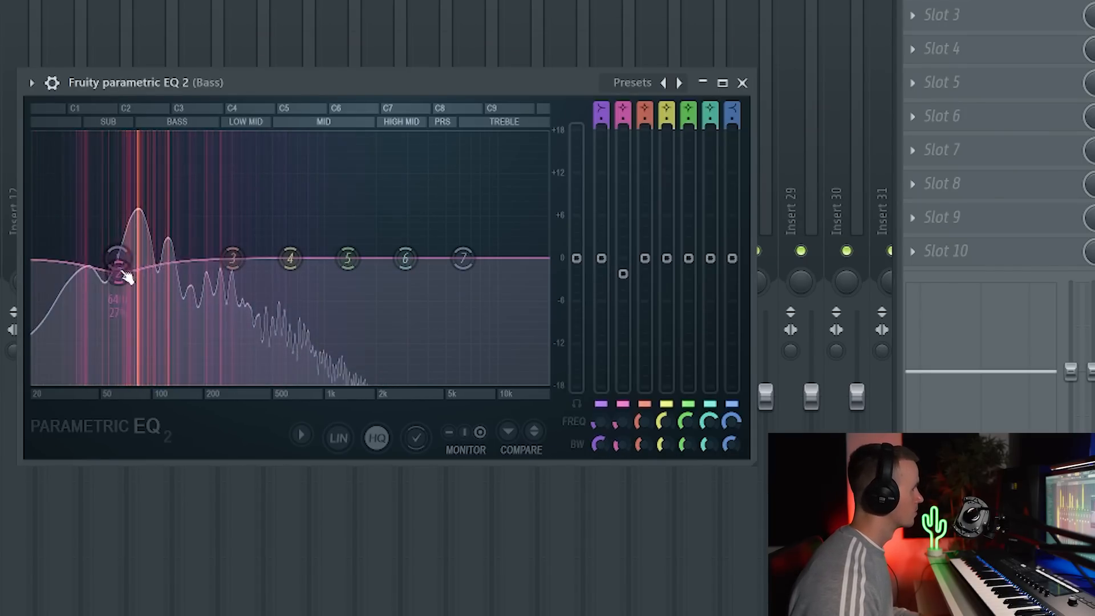
{"action": "left_click", "coordinate": [742, 82]}
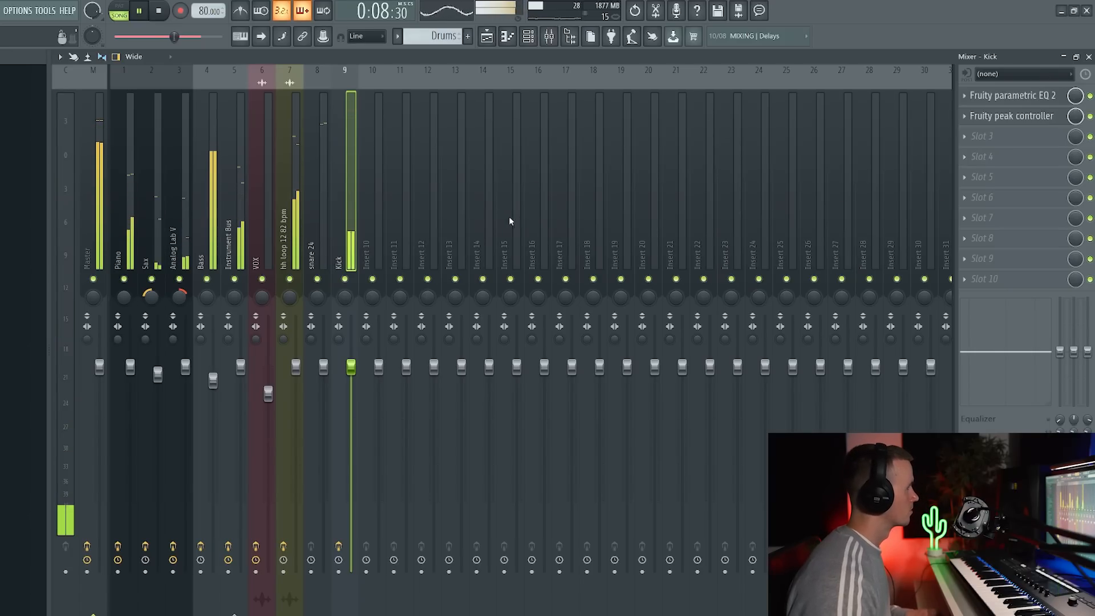
Program ride 2 hits on every beat across all four bars of the Drums pattern.
{"action": "left_click", "coordinate": [178, 196]}
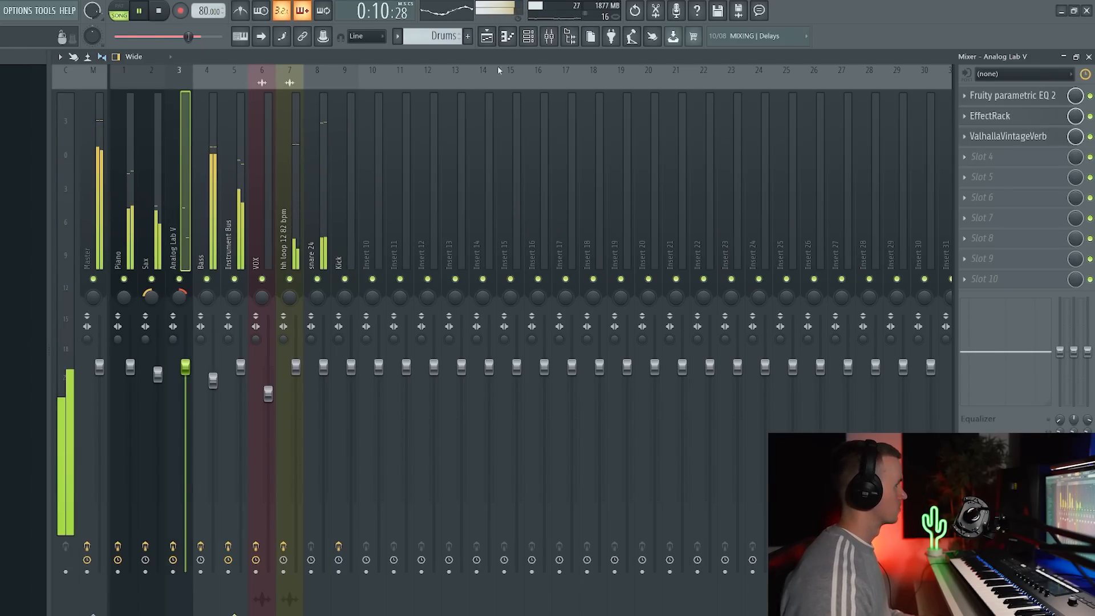
{"action": "left_click", "coordinate": [531, 43]}
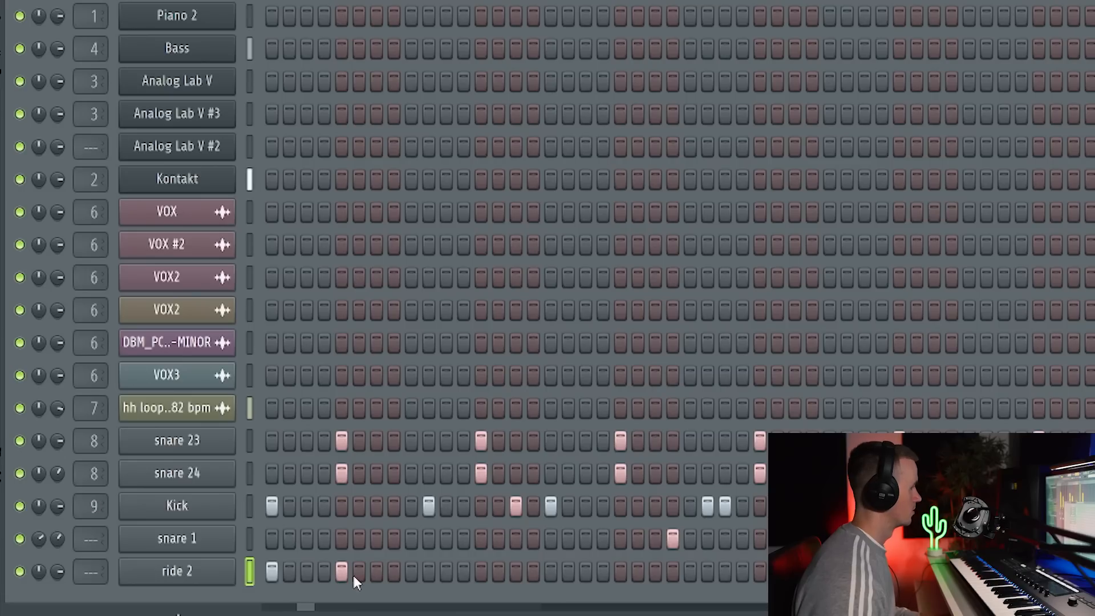
{"action": "left_click", "coordinate": [410, 570]}
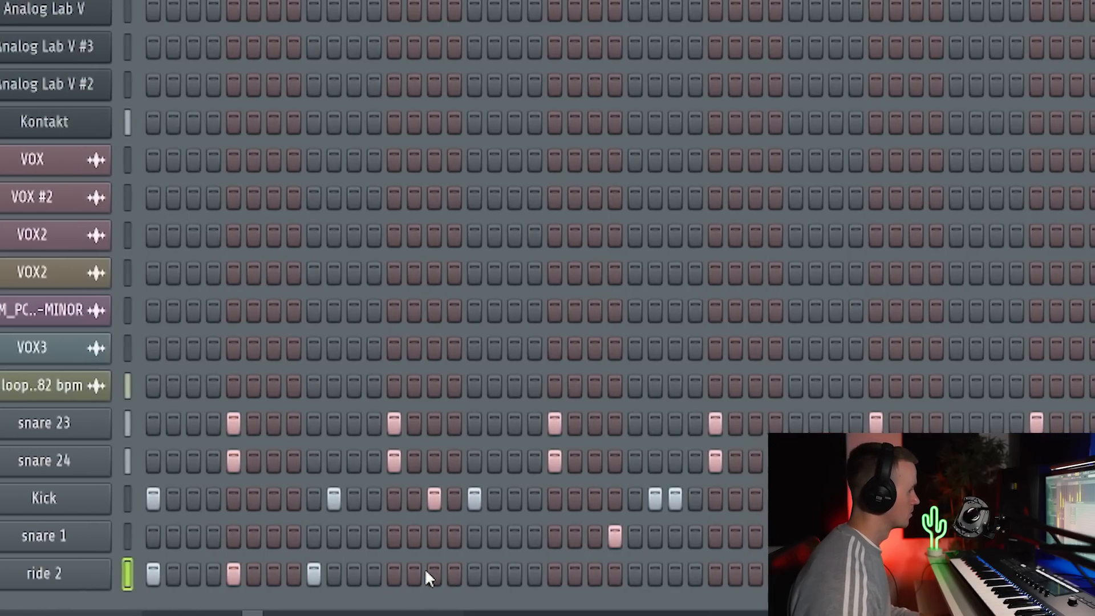
{"action": "left_click", "coordinate": [481, 570]}
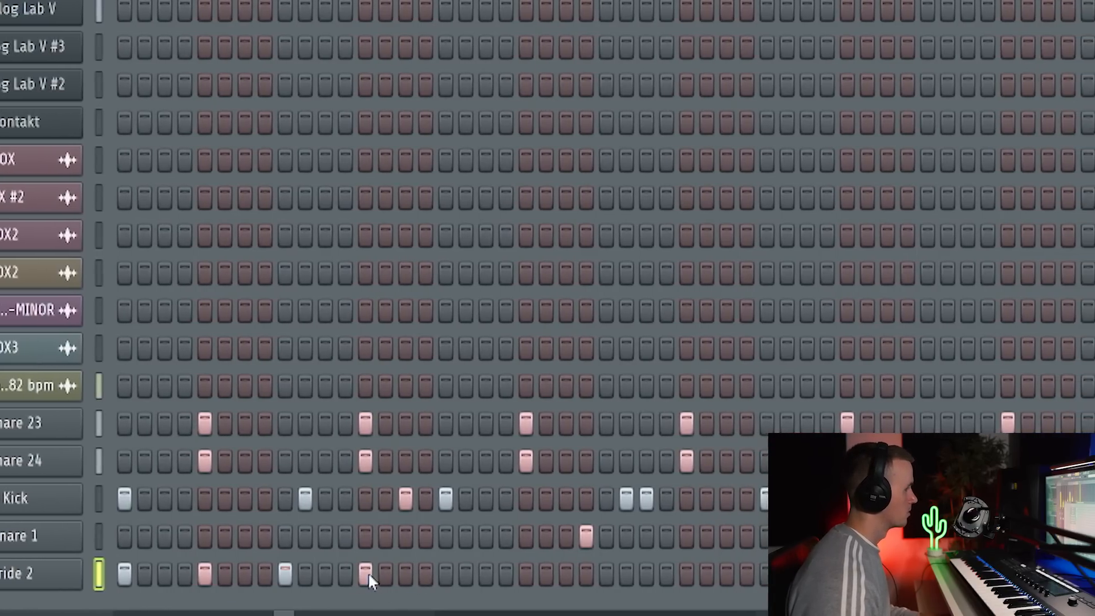
{"action": "left_click", "coordinate": [417, 573]}
{"action": "left_click", "coordinate": [497, 573]}
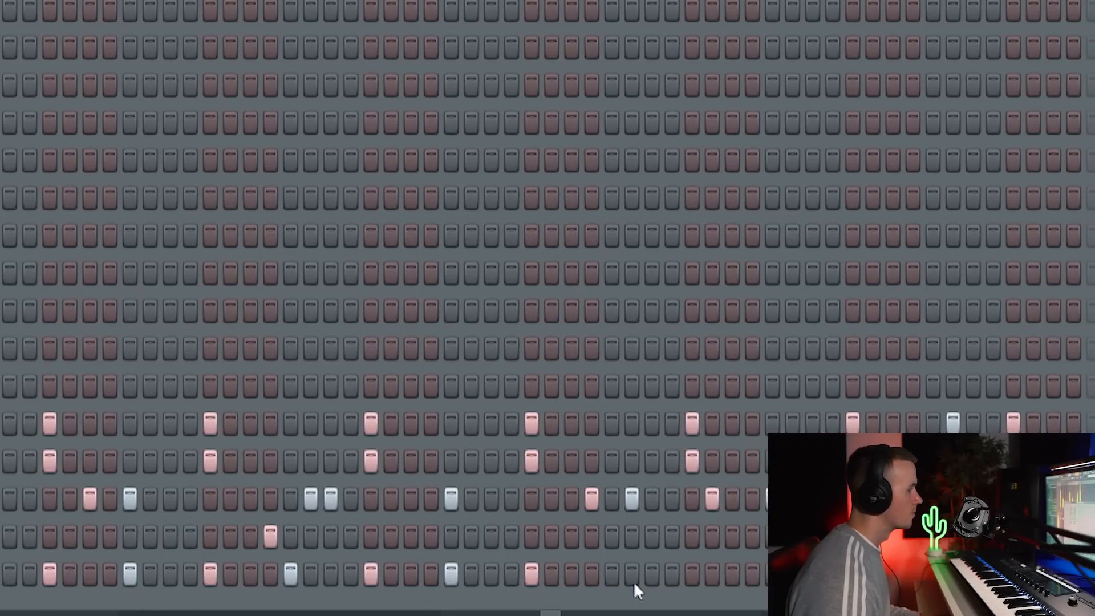
{"action": "left_click", "coordinate": [583, 572]}
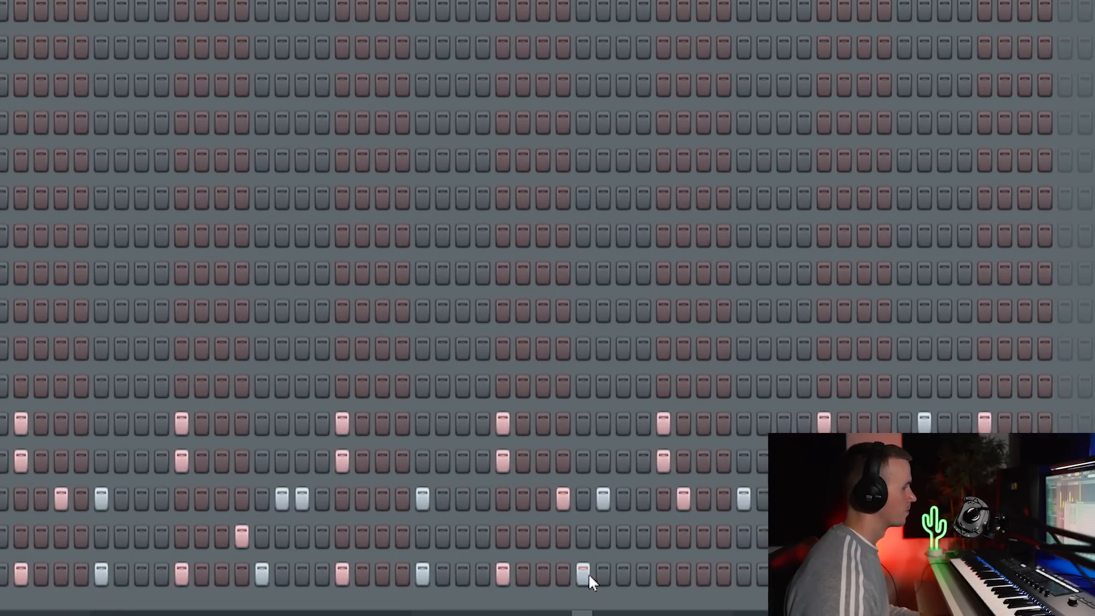
{"action": "left_click", "coordinate": [635, 574]}
{"action": "left_click", "coordinate": [715, 574]}
{"action": "left_click", "coordinate": [739, 575]}
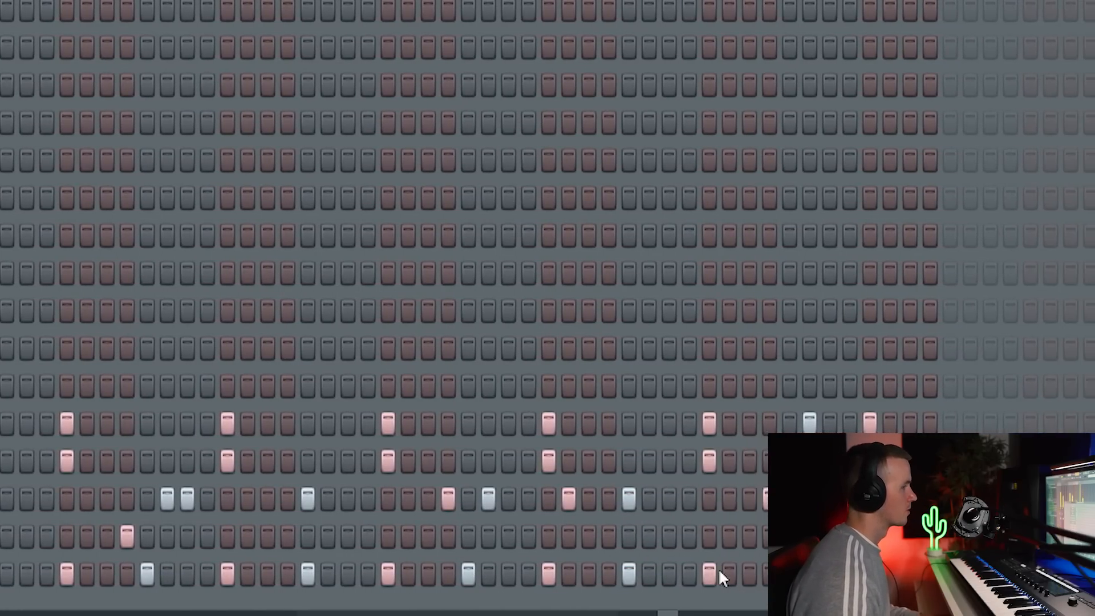
{"action": "left_click", "coordinate": [759, 574]}
{"action": "left_click", "coordinate": [840, 574]}
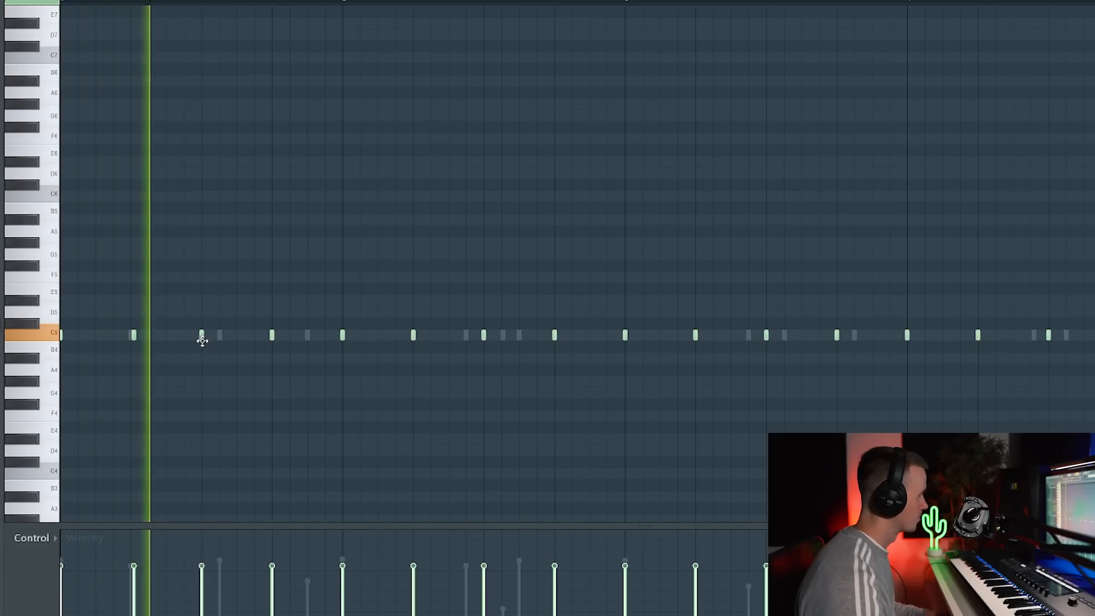
Nudge individual ride 2 notes slightly behind the grid, randomize the notes' velocities a little, and play the pattern.
{"action": "left_click_drag", "start_coordinate": [202, 340], "coordinate": [204, 341]}
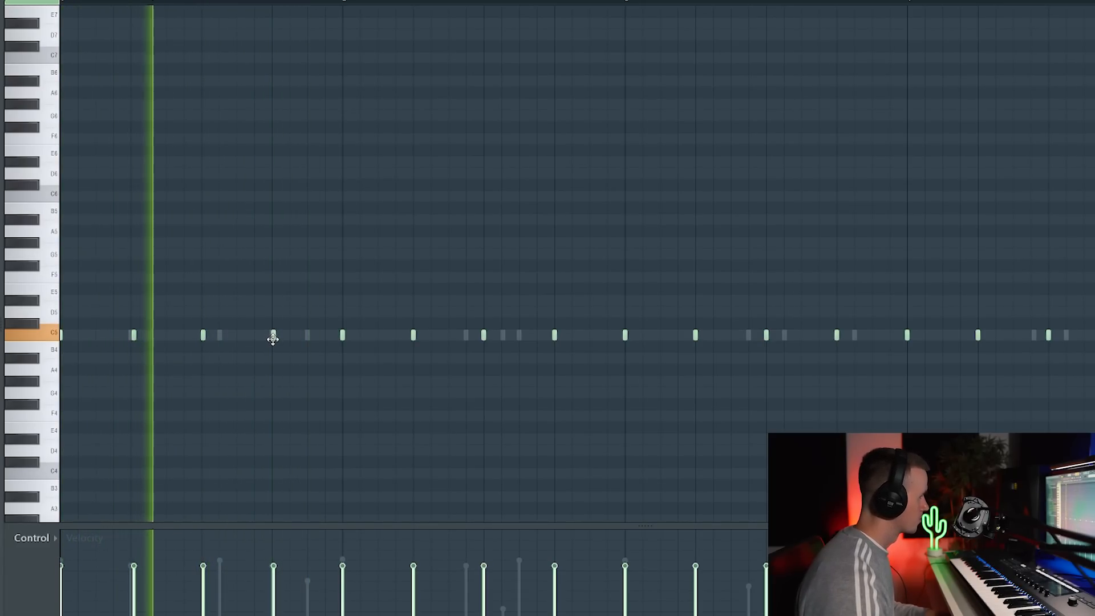
{"action": "left_click_drag", "start_coordinate": [271, 339], "coordinate": [274, 339]}
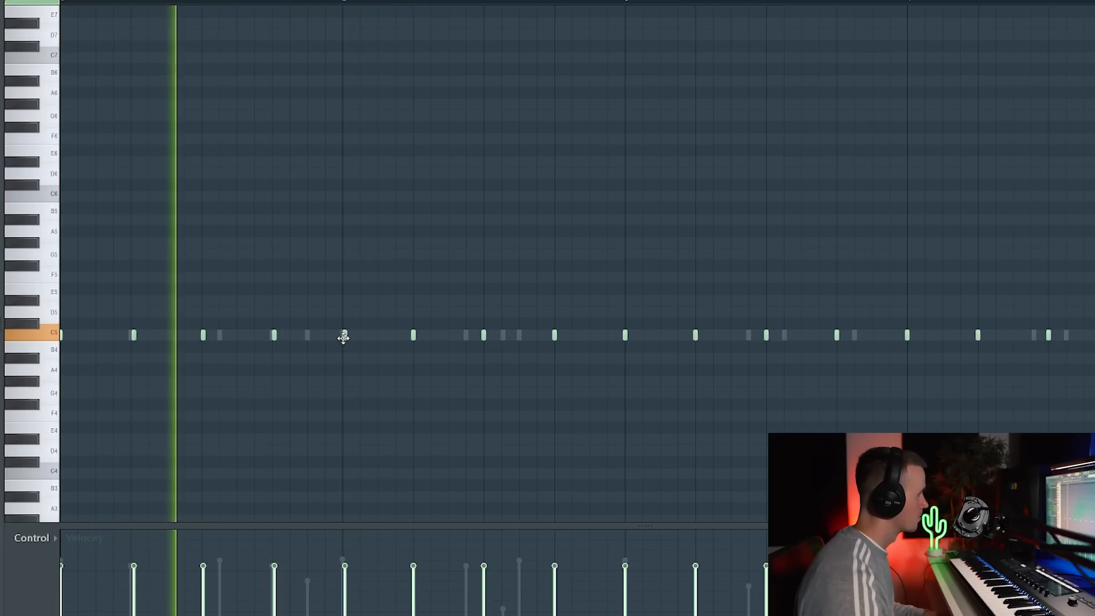
{"action": "left_click_drag", "start_coordinate": [341, 337], "coordinate": [344, 337]}
{"action": "scroll", "coordinate": [459, 384], "scroll_direction": "up", "scroll_amount": 2, "text": "ctrl"}
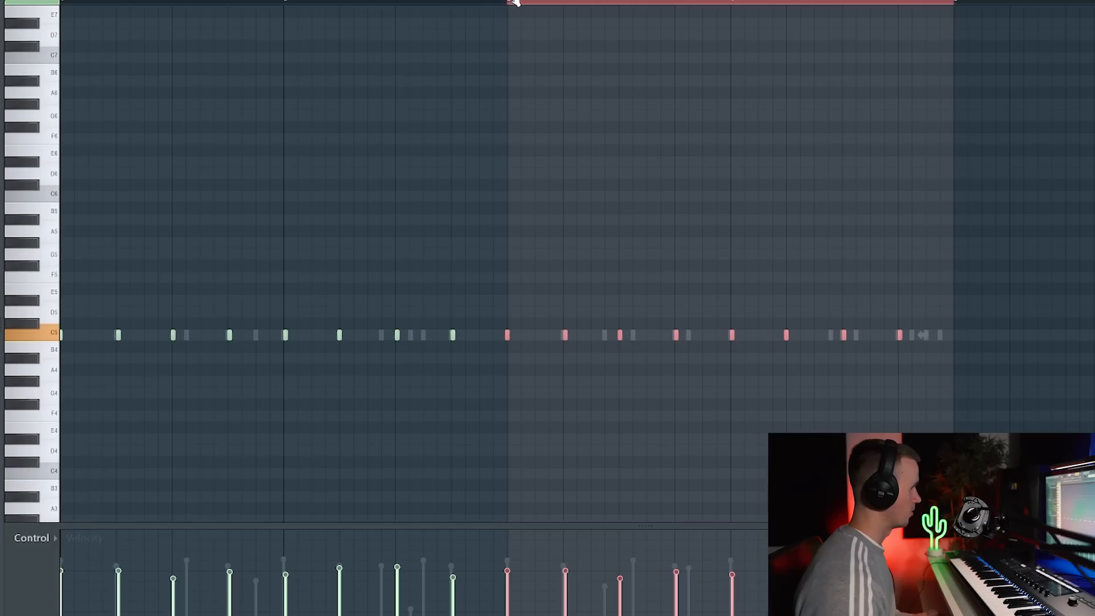
{"action": "key", "text": "space"}
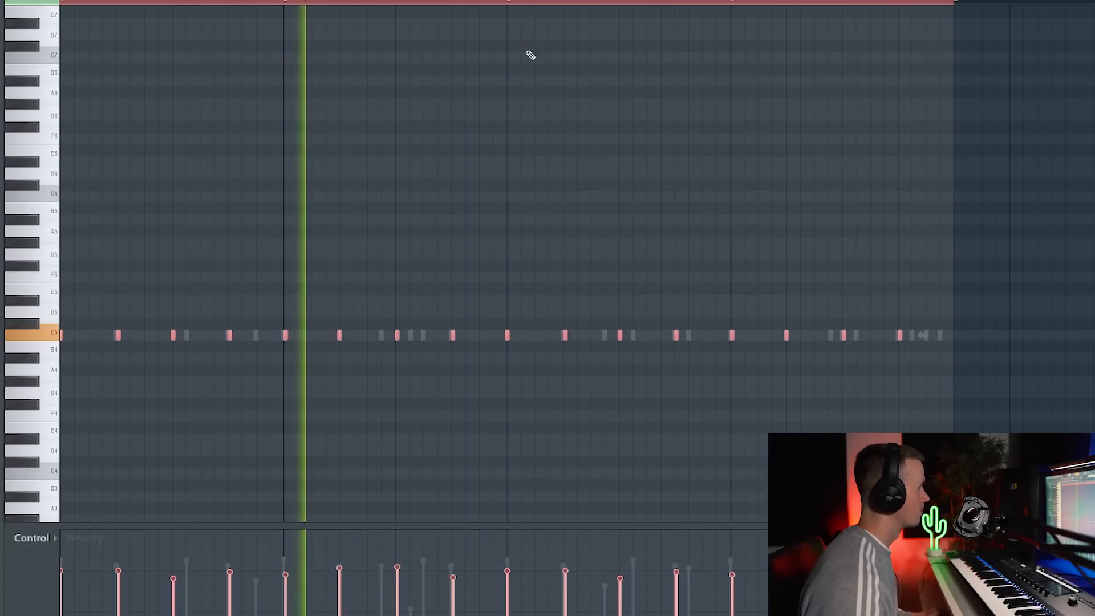
Examine the channel rack and the full playlist arrangement, including the drum, vocal, crash and Love Philter automation clips.
{"action": "key", "text": "F6"}
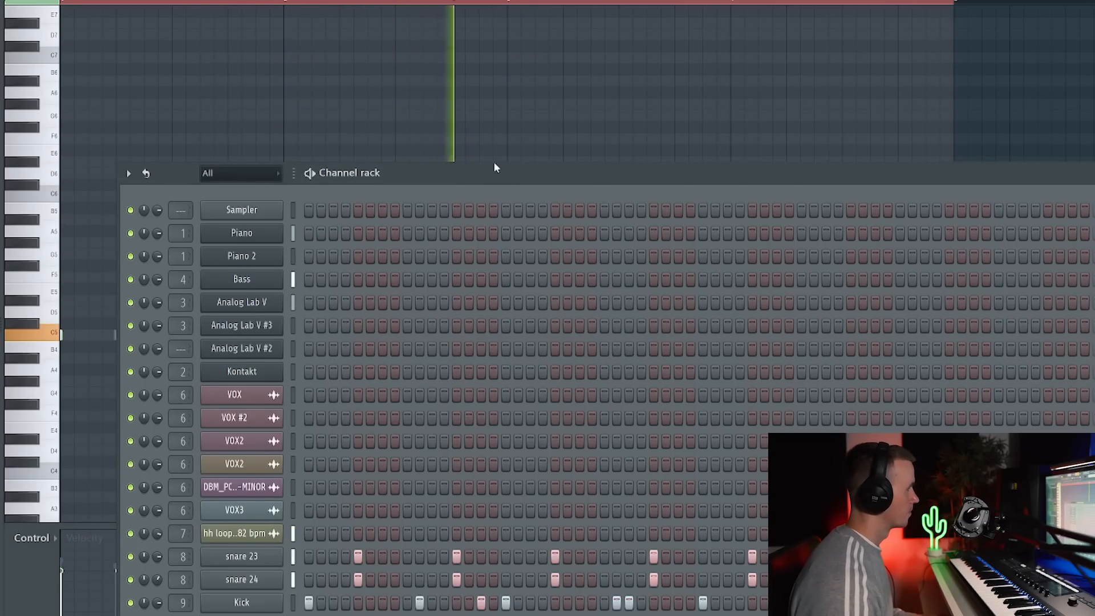
{"action": "left_click_drag", "start_coordinate": [495, 167], "coordinate": [457, 44]}
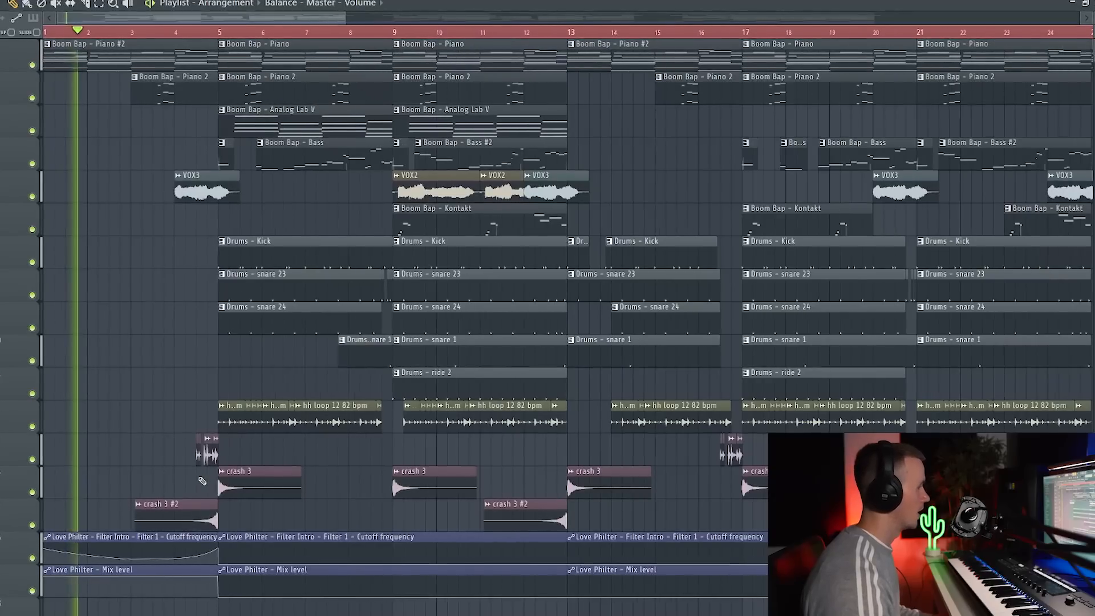
{"action": "scroll", "coordinate": [202, 481], "scroll_direction": "up", "scroll_amount": 3, "text": "ctrl"}
{"action": "scroll", "coordinate": [163, 508], "scroll_direction": "down", "scroll_amount": 3, "text": "ctrl"}
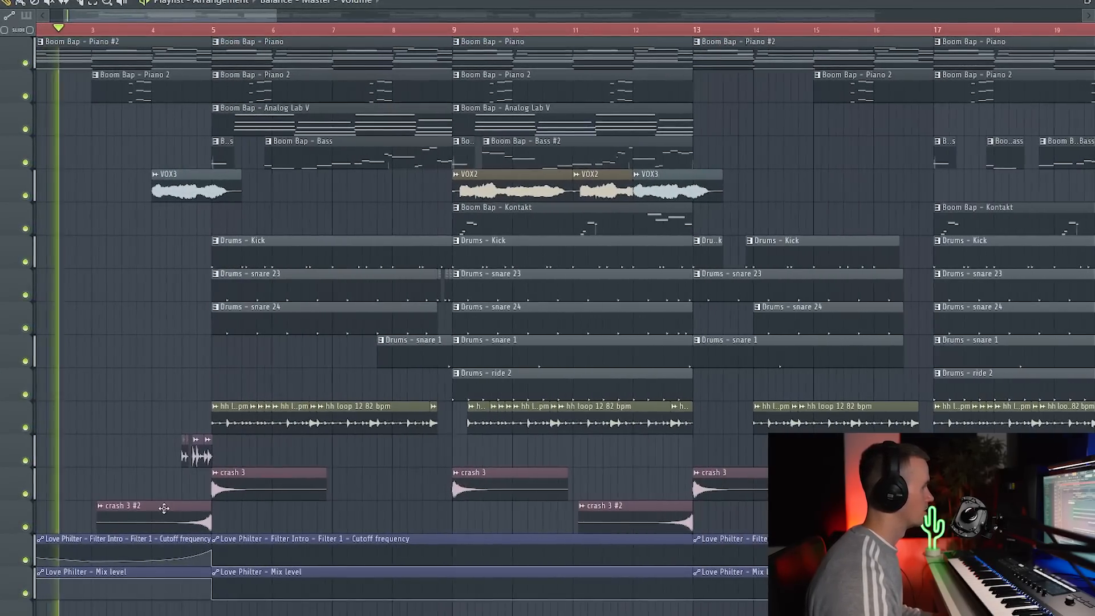
Follow the arrangement playback from the intro into the second section, examining how the melody, bass, vocal, drum, crash and filter automation clips are laid out.
{"action": "scroll", "coordinate": [151, 459], "scroll_direction": "down", "scroll_amount": 4, "text": "ctrl"}
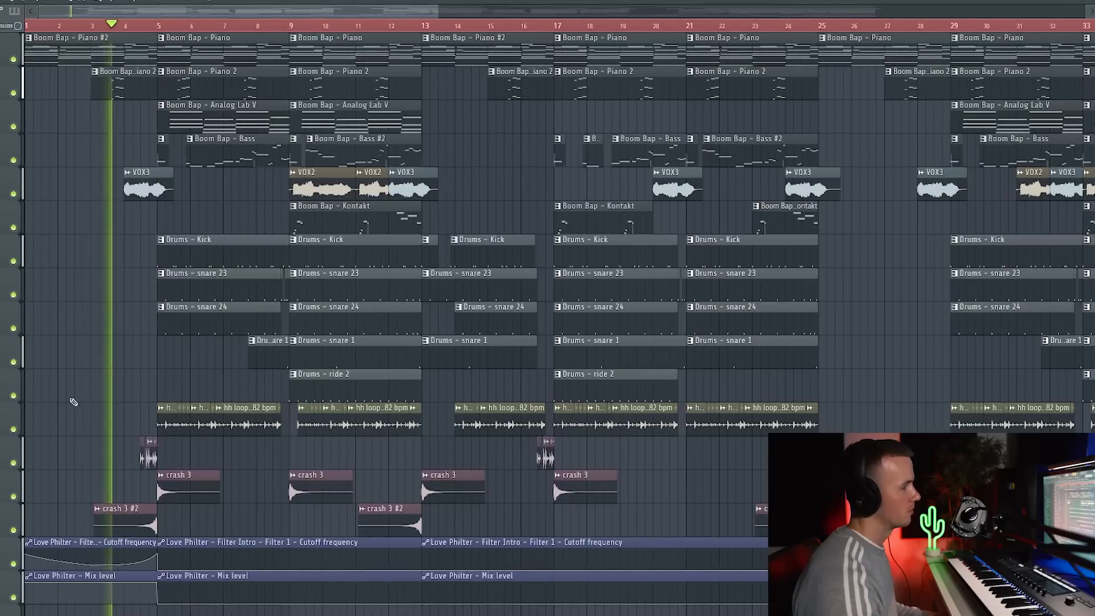
{"action": "scroll", "coordinate": [70, 403], "scroll_direction": "up", "scroll_amount": 3, "text": "ctrl"}
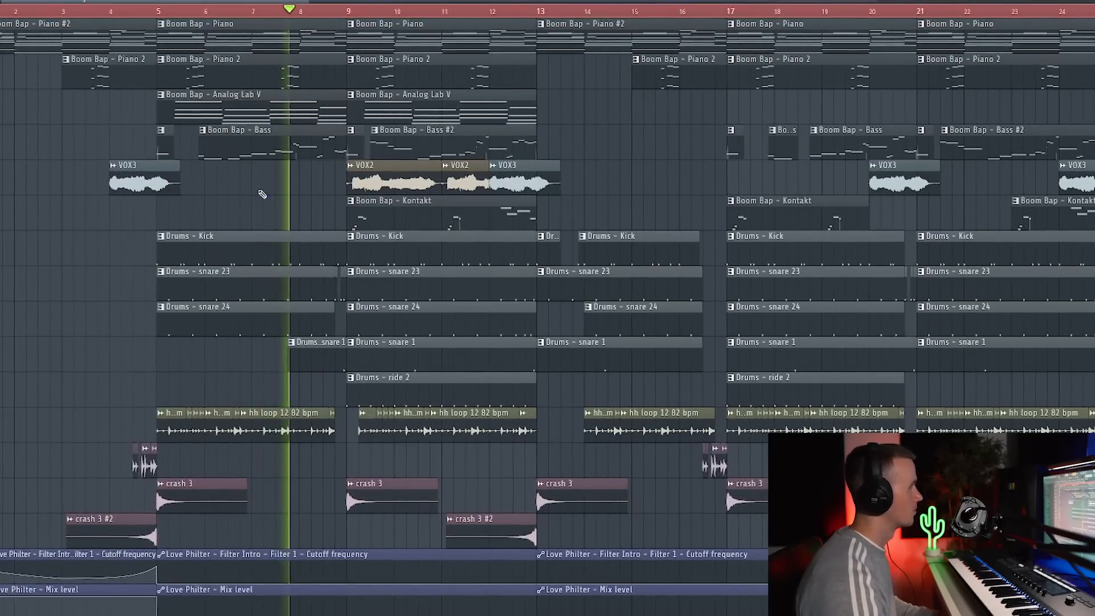
{"action": "scroll", "coordinate": [390, 382], "scroll_direction": "up", "scroll_amount": 4}
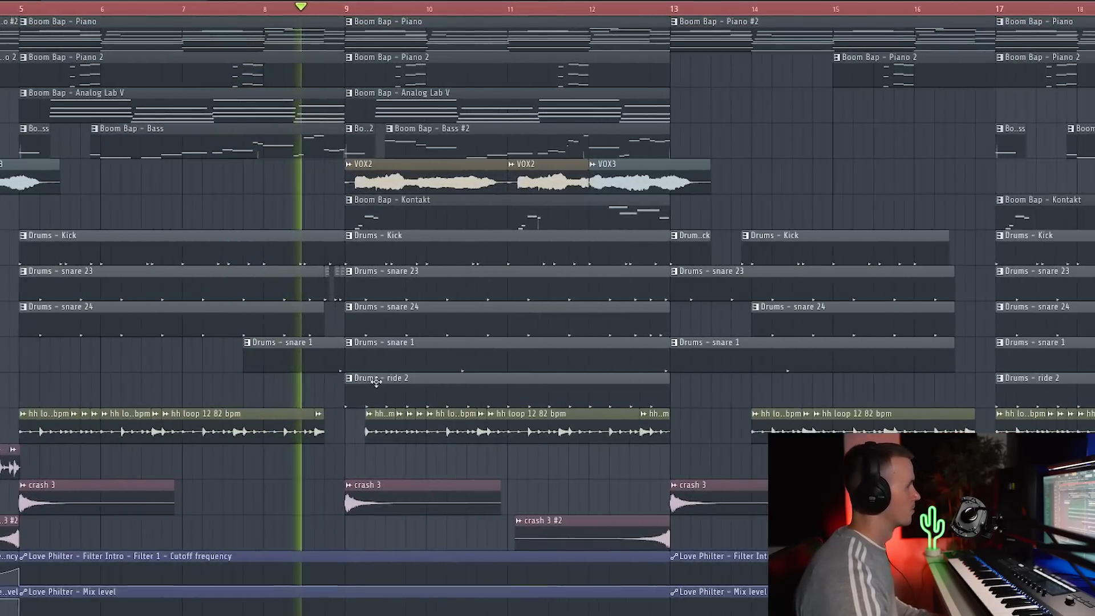
{"action": "scroll", "coordinate": [388, 381], "scroll_direction": "down", "scroll_amount": 5}
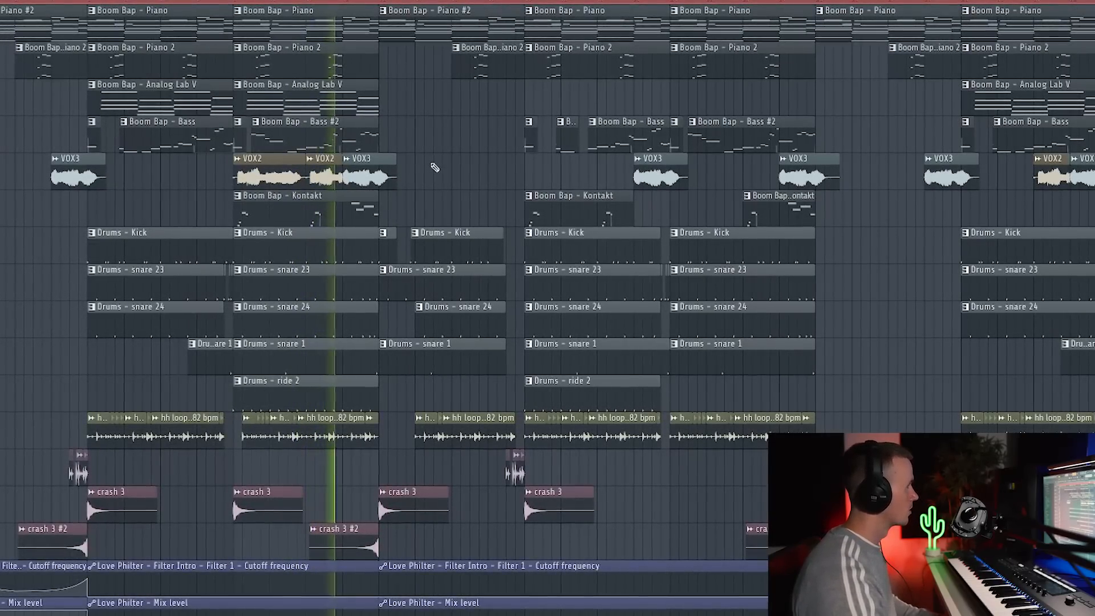
{"action": "scroll", "coordinate": [428, 166], "scroll_direction": "down", "scroll_amount": 2}
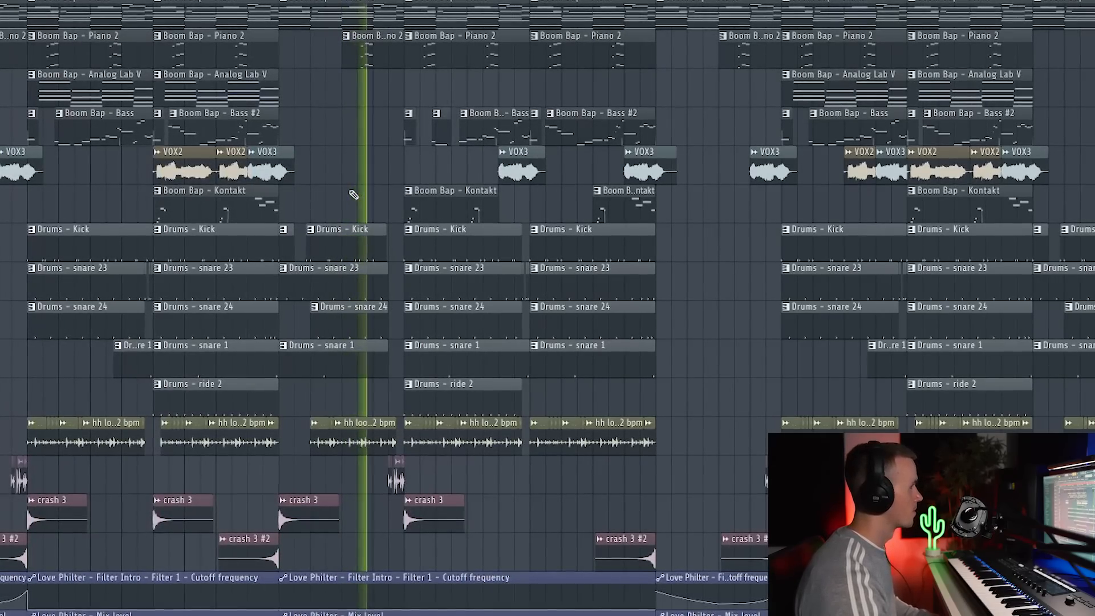
{"action": "scroll", "coordinate": [383, 482], "scroll_direction": "up", "scroll_amount": 6}
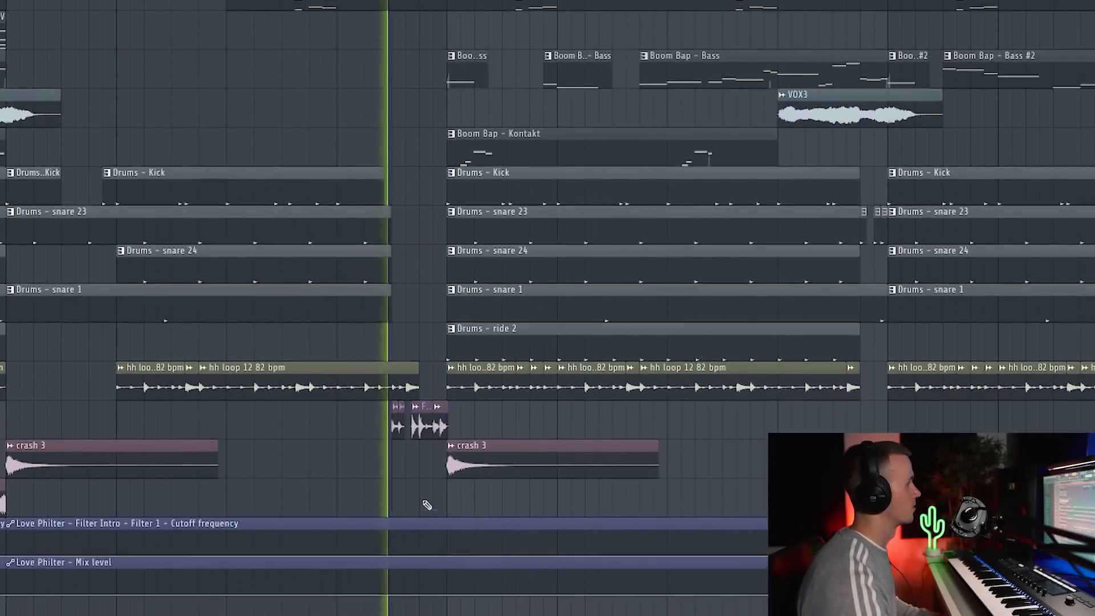
{"action": "scroll", "coordinate": [422, 499], "scroll_direction": "down", "scroll_amount": 5}
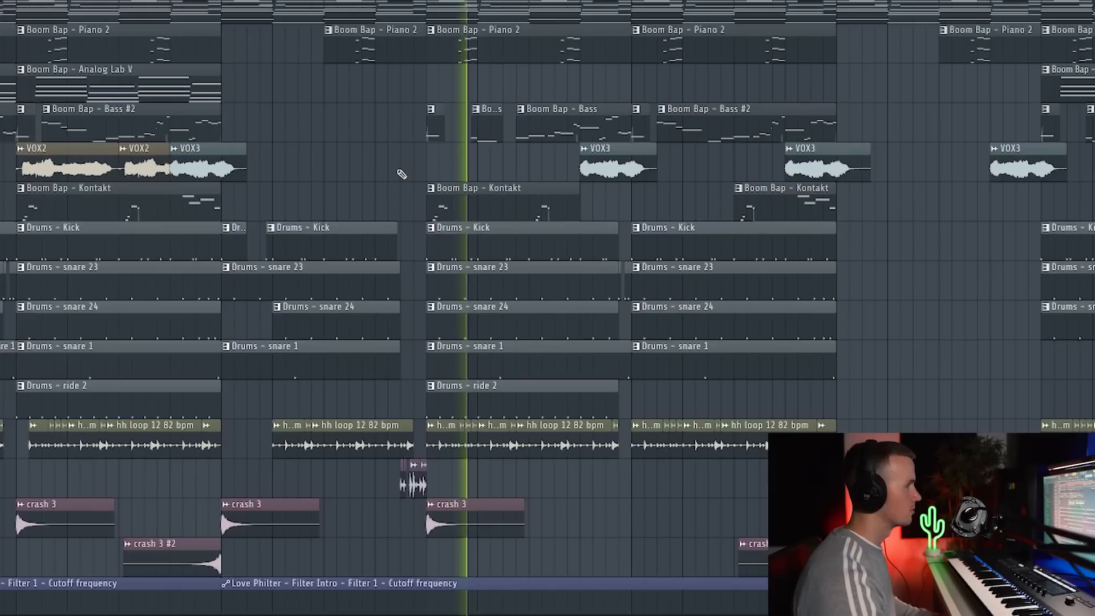
{"action": "scroll", "coordinate": [404, 185], "scroll_direction": "down", "scroll_amount": 1}
{"action": "scroll", "coordinate": [511, 207], "scroll_direction": "up", "scroll_amount": 2}
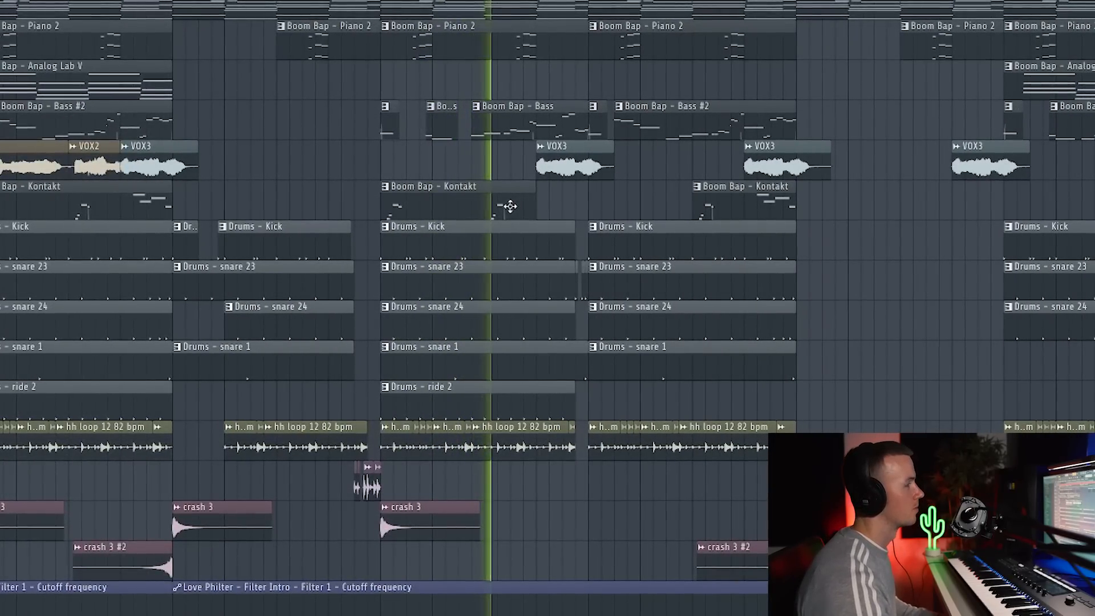
{"action": "scroll", "coordinate": [506, 208], "scroll_direction": "down", "scroll_amount": 2}
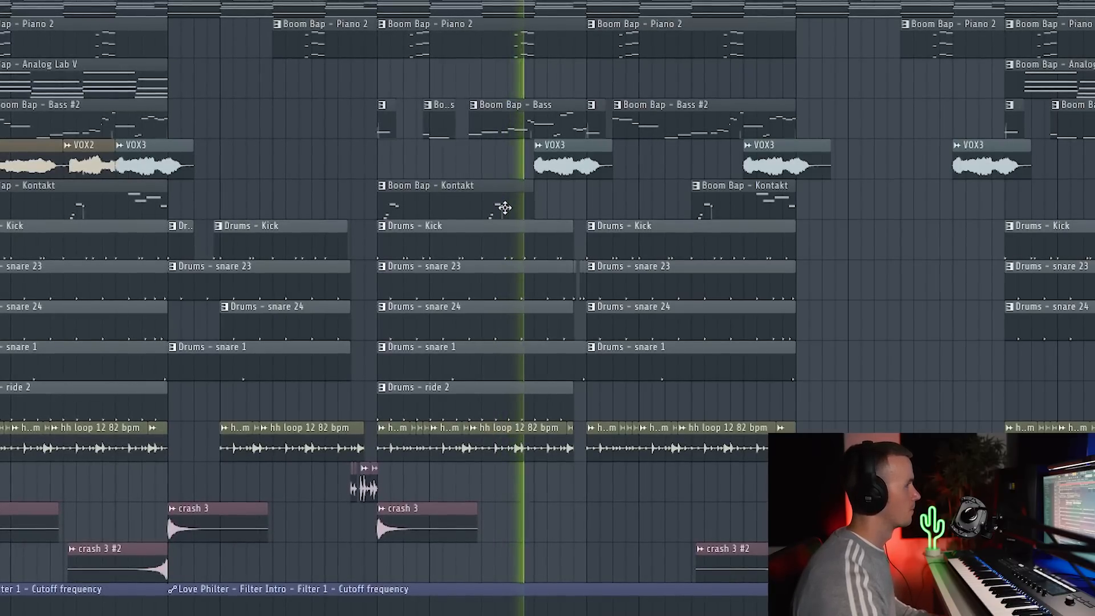
{"action": "scroll", "coordinate": [504, 207], "scroll_direction": "down", "scroll_amount": 2}
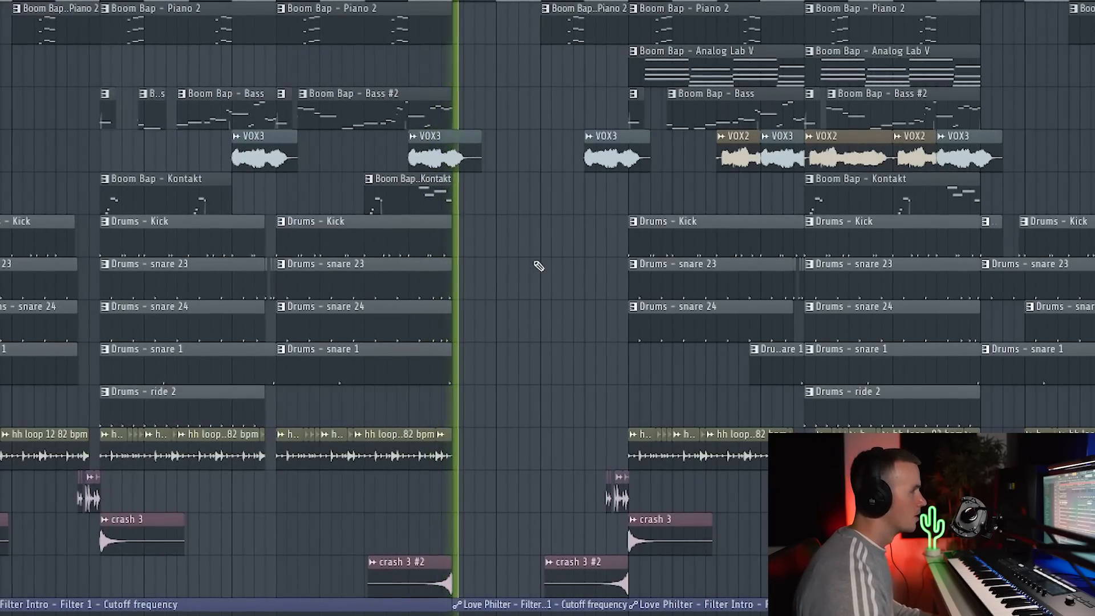
{"action": "scroll", "coordinate": [501, 292], "scroll_direction": "down", "scroll_amount": 4}
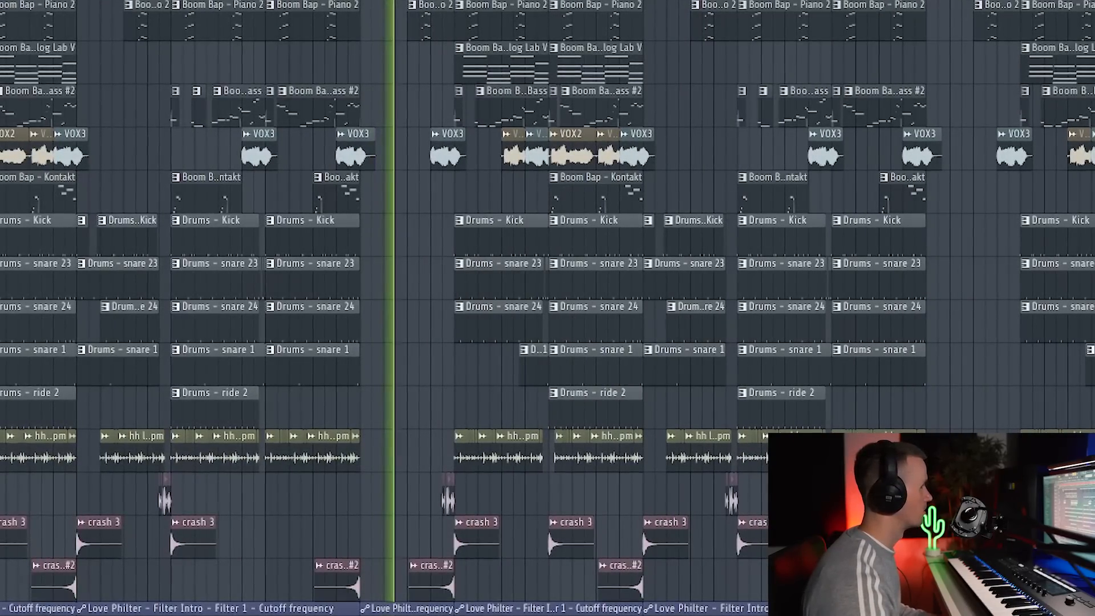
{"action": "scroll", "coordinate": [405, 268], "scroll_direction": "up", "scroll_amount": 3}
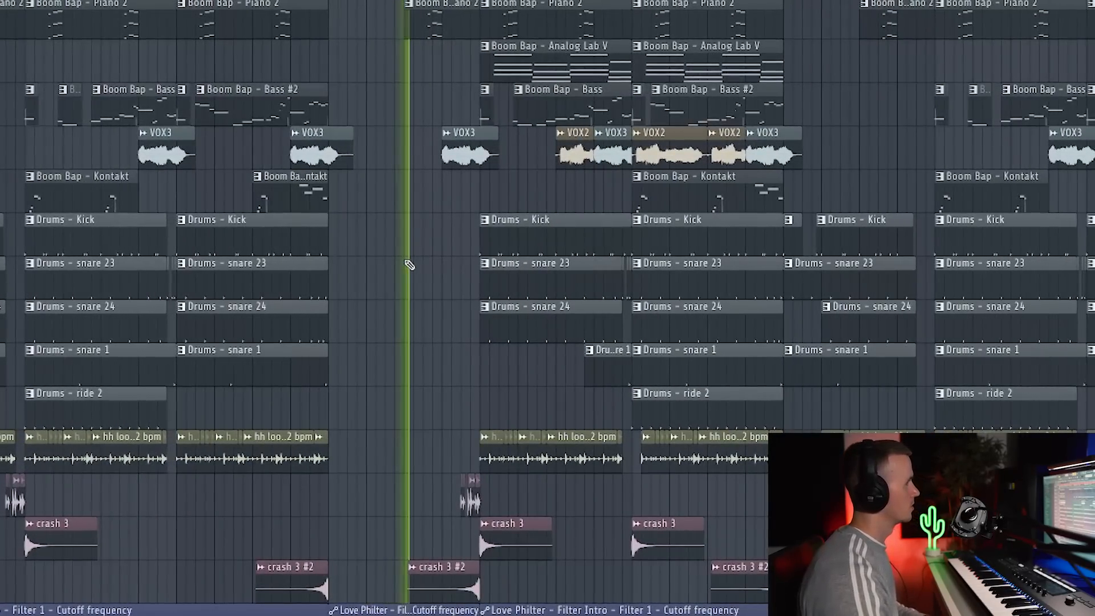